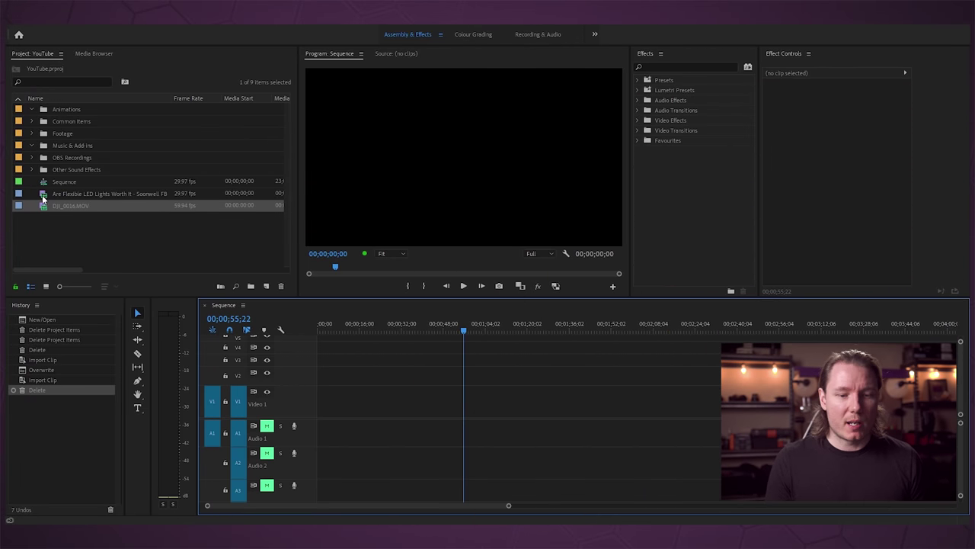
Place the flexible LED lights review clip on Video 1 and DJI_0016.MOV above it on Video 2 in the sequence.
drag(42, 195, 324, 404)
mouse_move(463, 330)
mouse_down()
mouse_move(505, 330)
mouse_move(438, 338)
mouse_move(464, 344)
mouse_up()
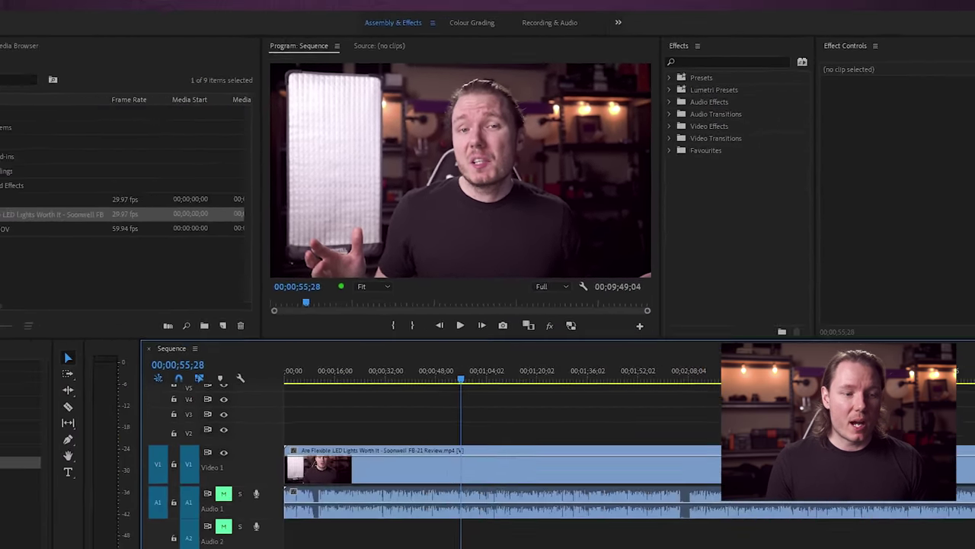
double_click(42, 208)
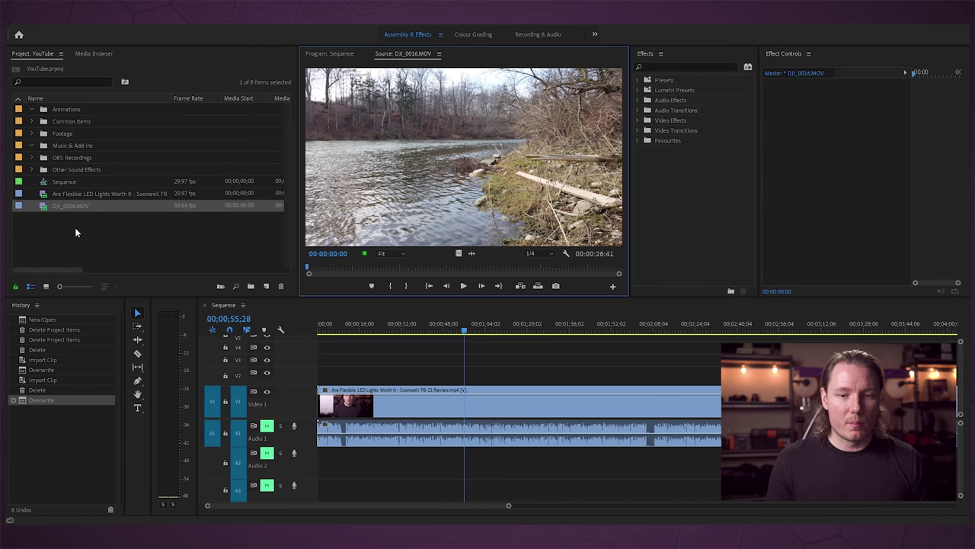
click(330, 53)
drag(48, 207, 404, 373)
Split the review clip at the start and end of DJI_0016.MOV and delete the parts outside that range.
key(c)
click(405, 425)
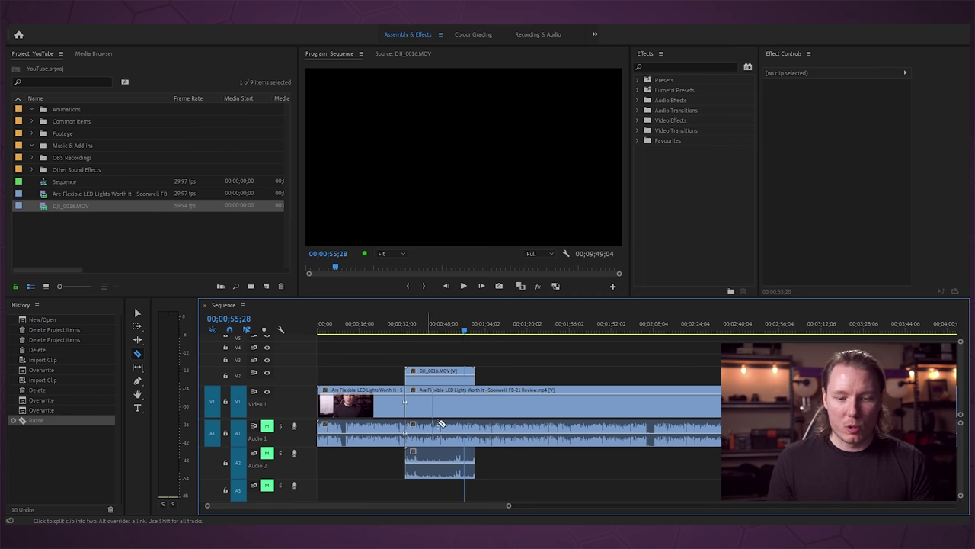
click(477, 425)
key(v)
click(354, 404)
key(Delete)
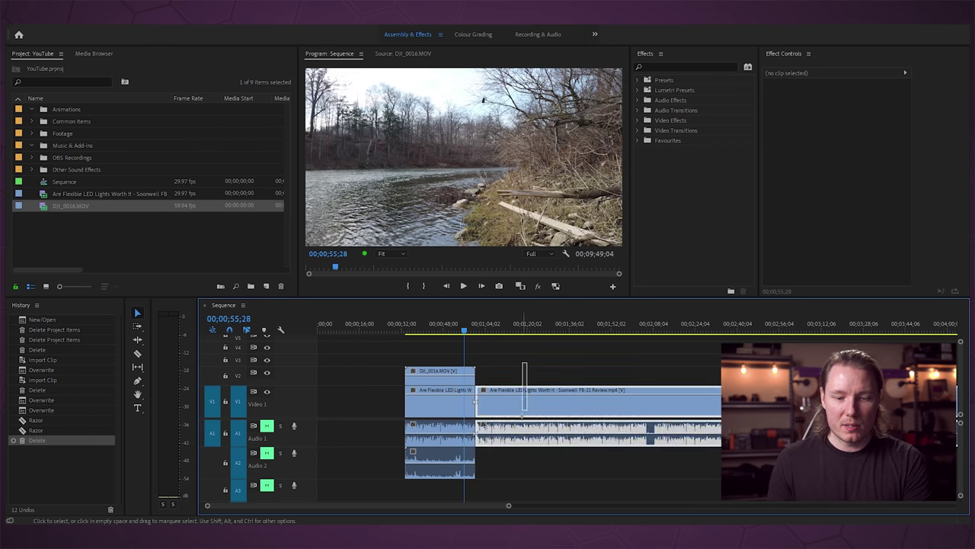
click(514, 411)
key(Delete)
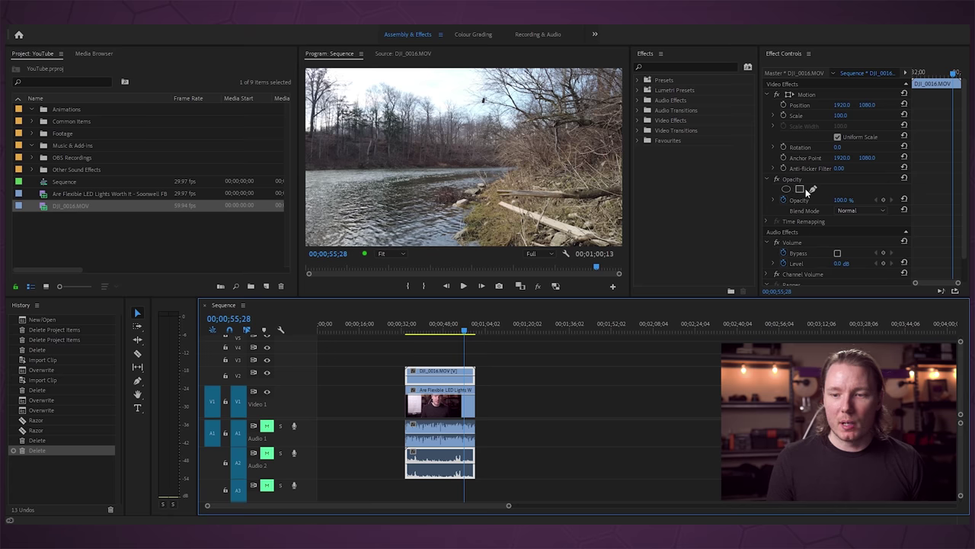
Try a triangular Pen-drawn opacity mask on the DJI_0016.MOV clip, reposition it, and delete the mask.
click(799, 189)
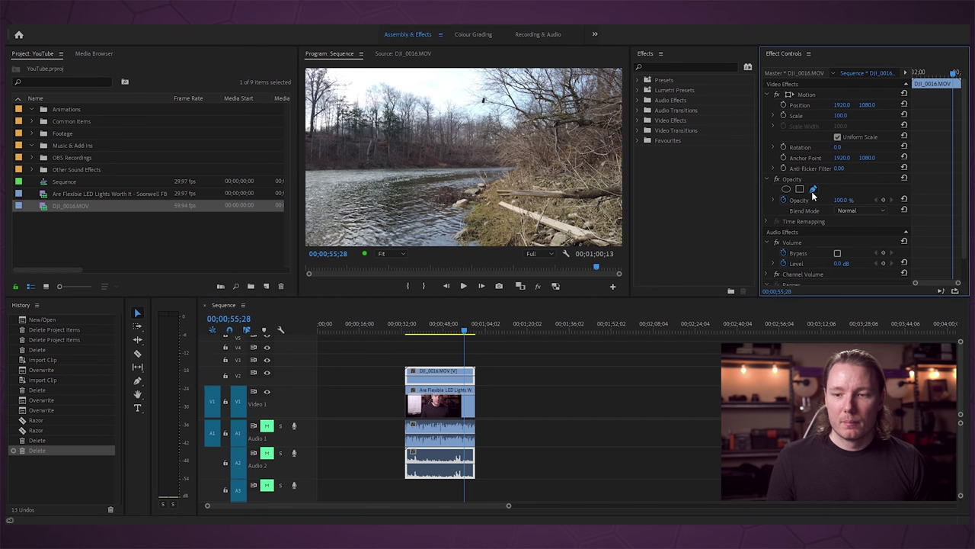
click(372, 70)
click(479, 232)
click(350, 216)
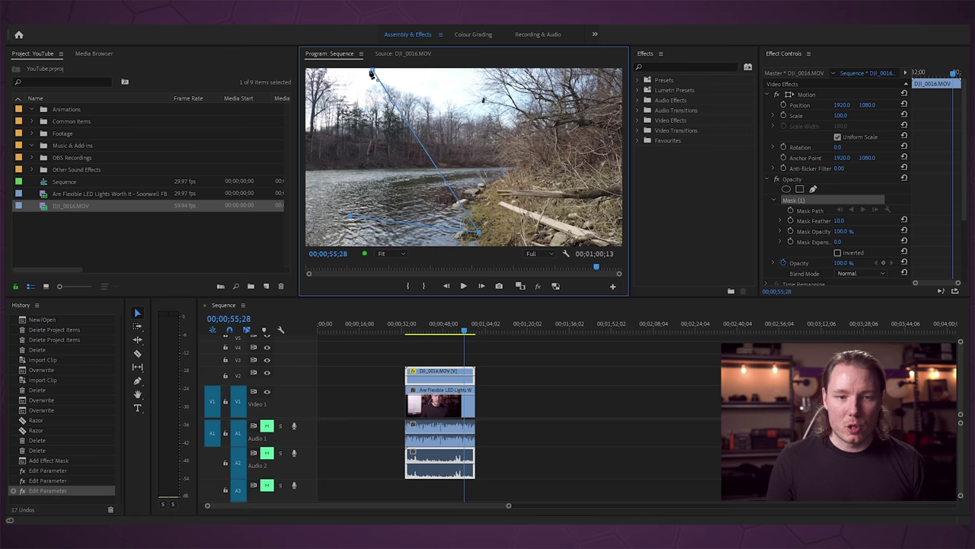
click(366, 69)
drag(411, 191, 347, 179)
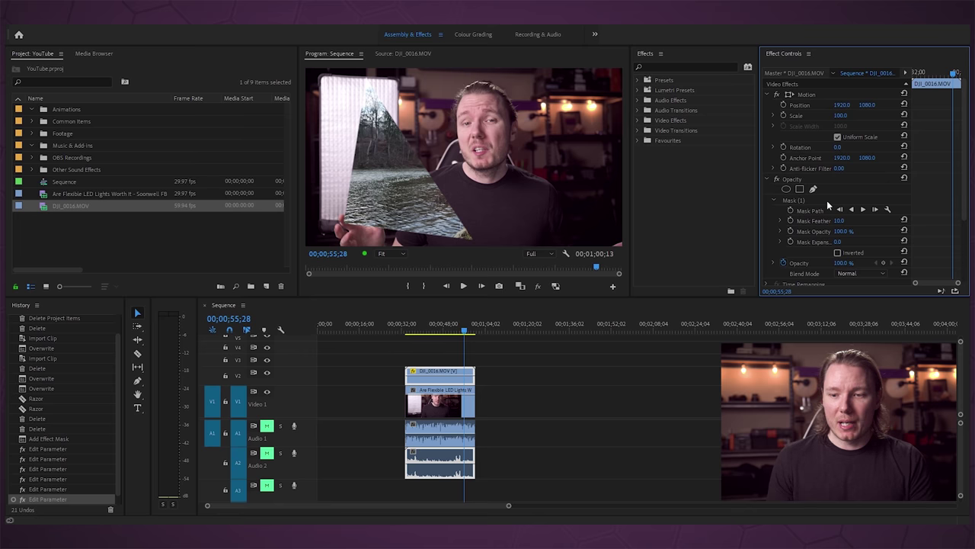
key(Delete)
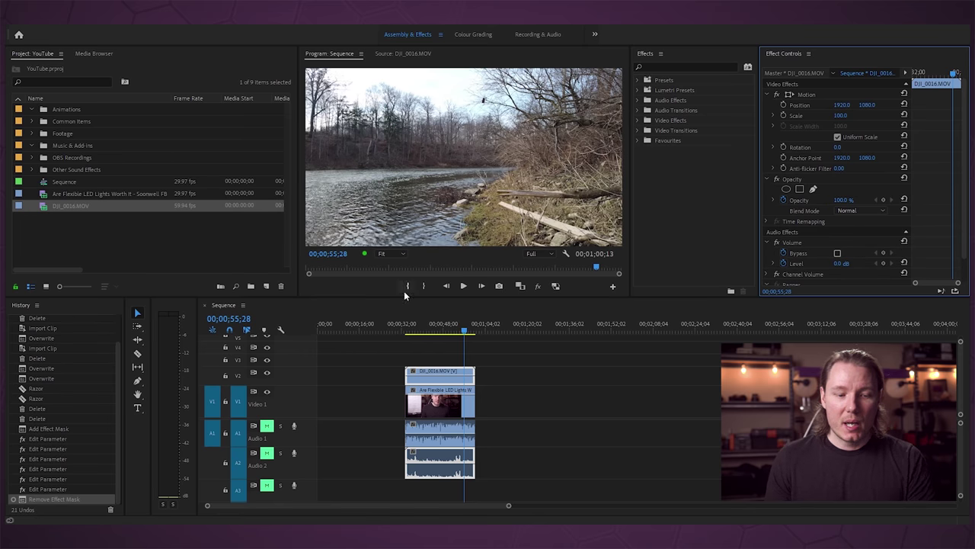
Export the current frame of the river footage as a JPEG still to the Desktop.
click(476, 359)
click(433, 373)
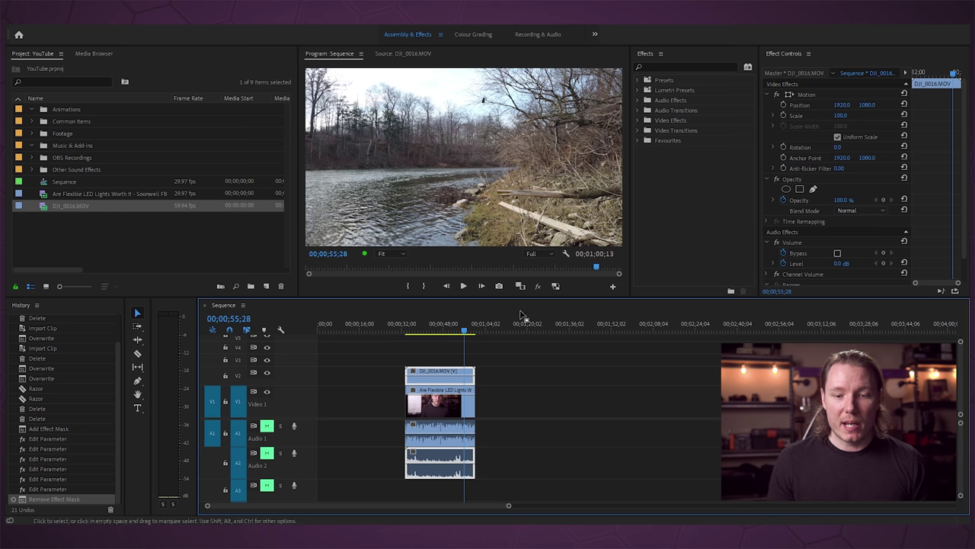
click(499, 286)
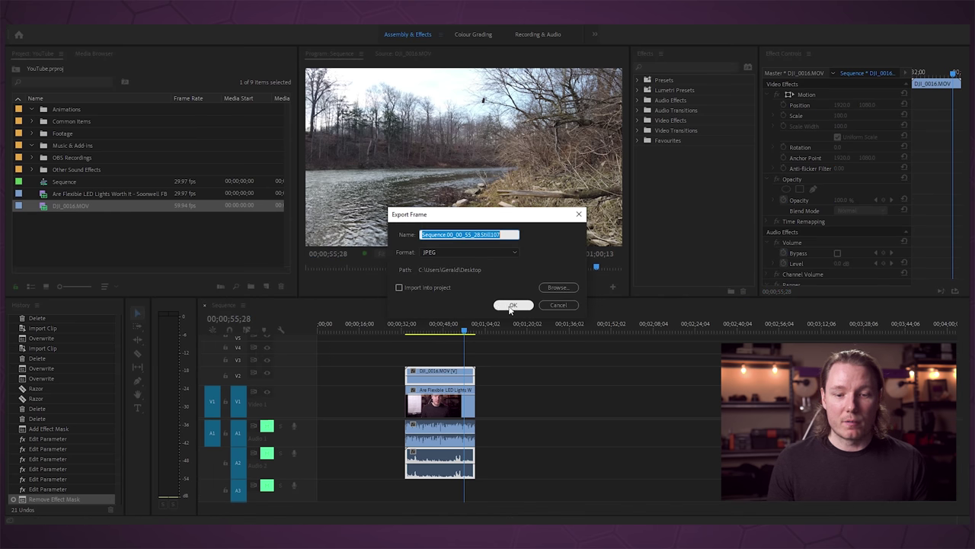
click(509, 305)
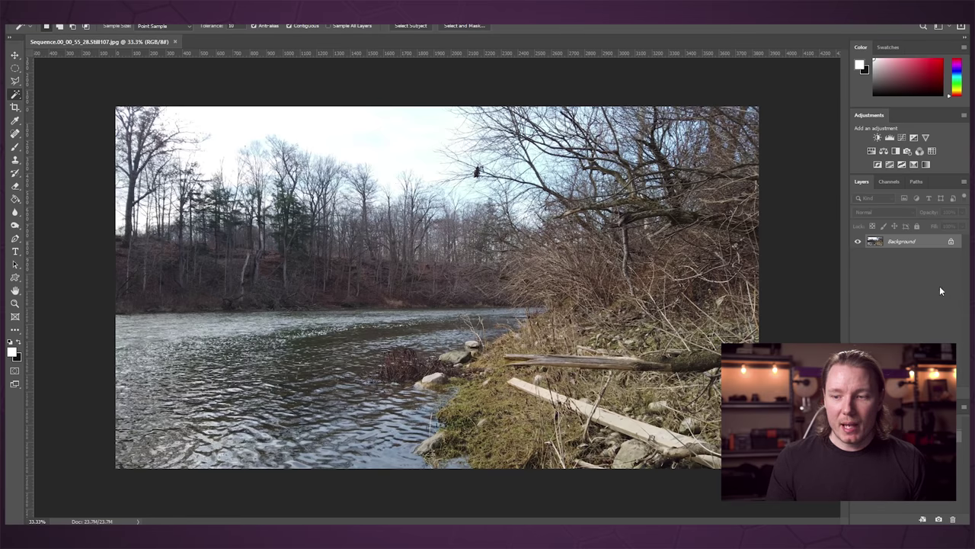
In Photoshop, replace the still's photo layer with an empty transparent layer and draw a large white prohibition-sign shape on it.
click(951, 242)
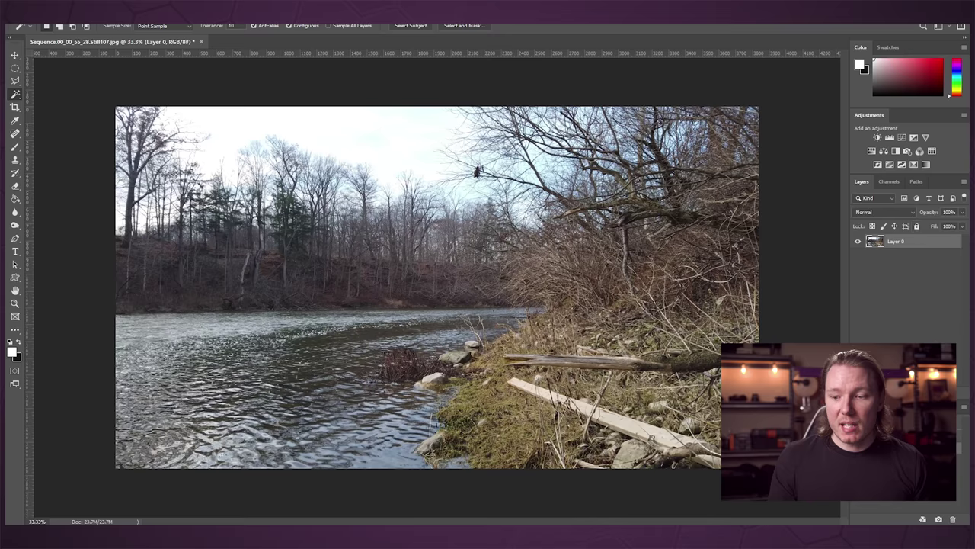
drag(958, 384, 952, 519)
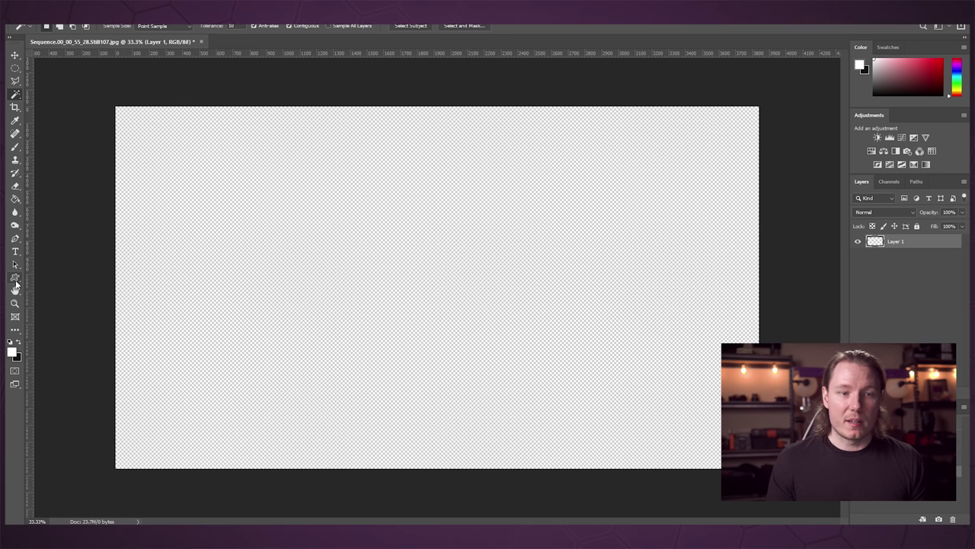
click(15, 280)
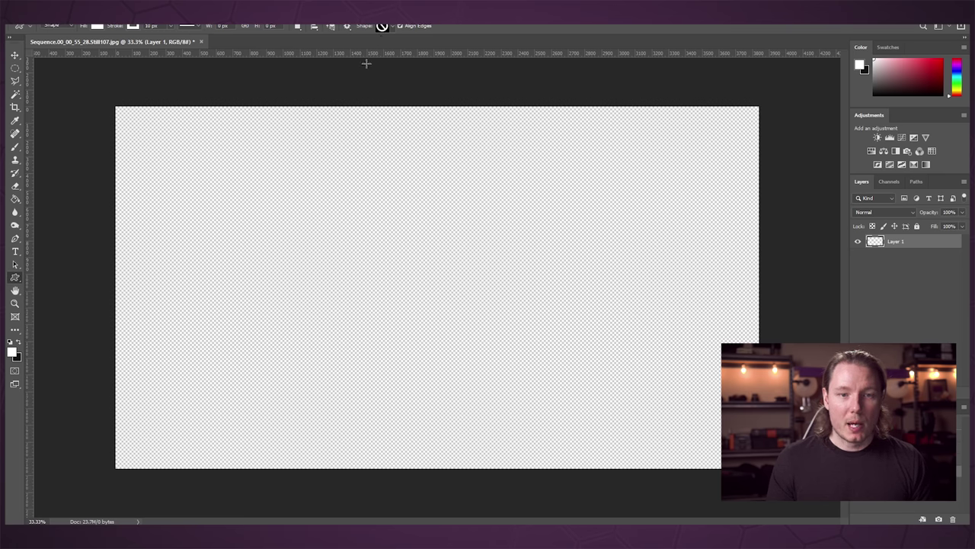
drag(268, 153, 589, 437)
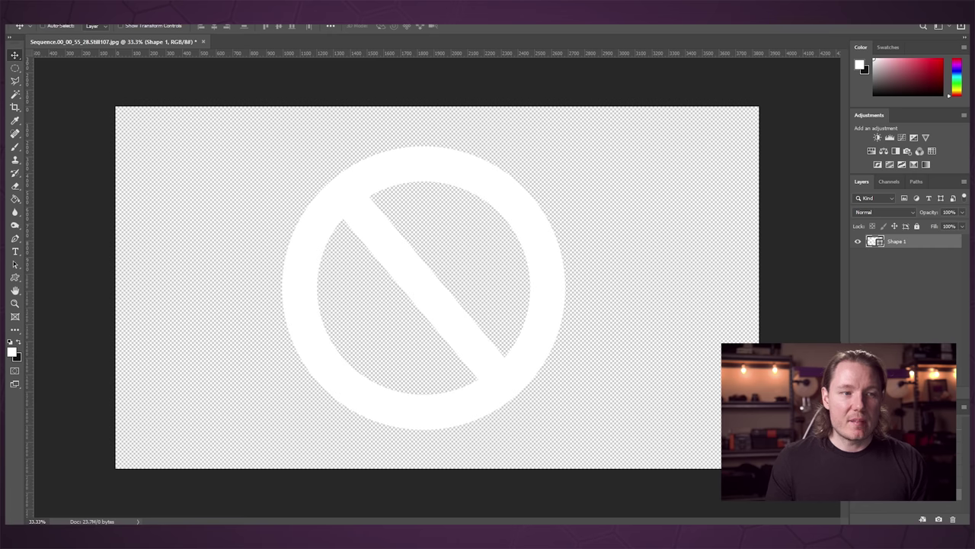
Save a copy of the transparent prohibition-sign image to the Desktop in PNG format with the name dont.
click(35, 11)
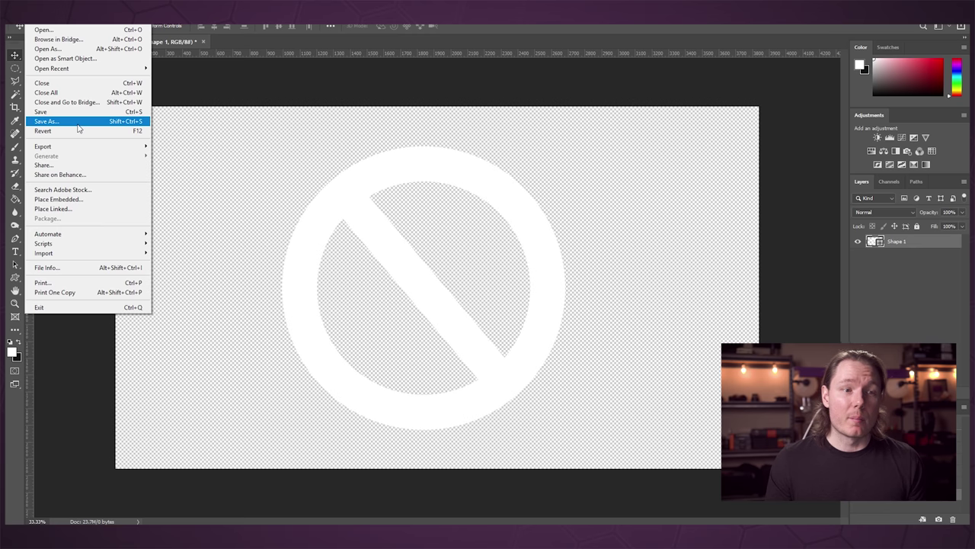
click(77, 122)
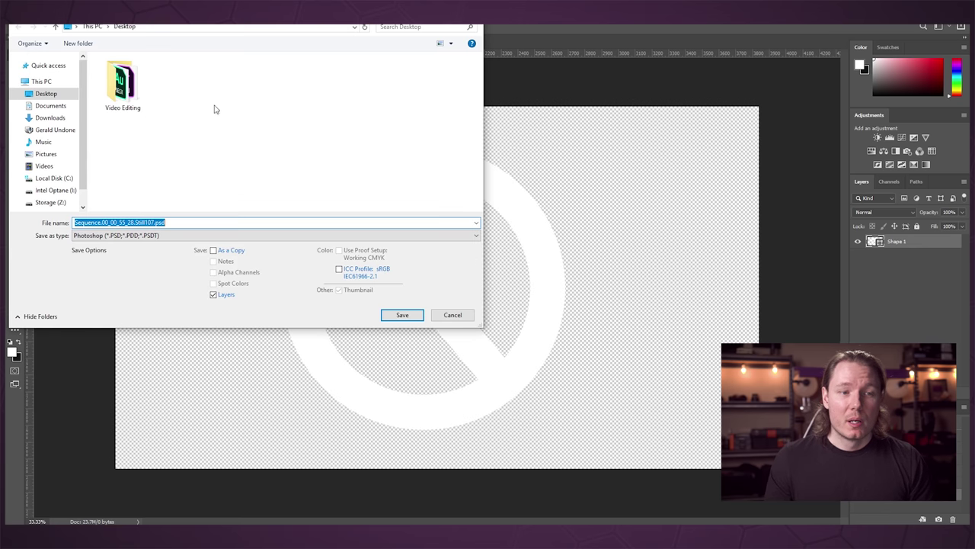
click(187, 235)
click(135, 379)
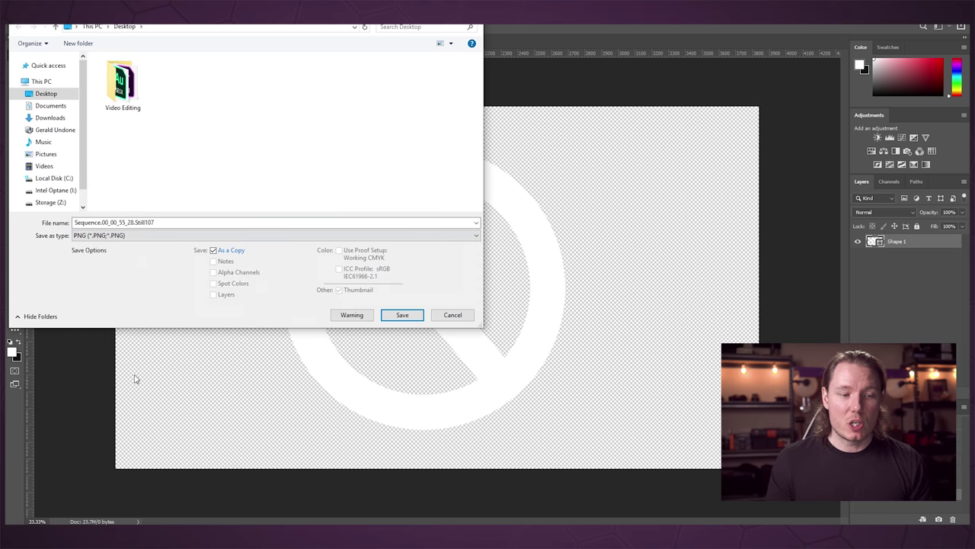
double_click(189, 223)
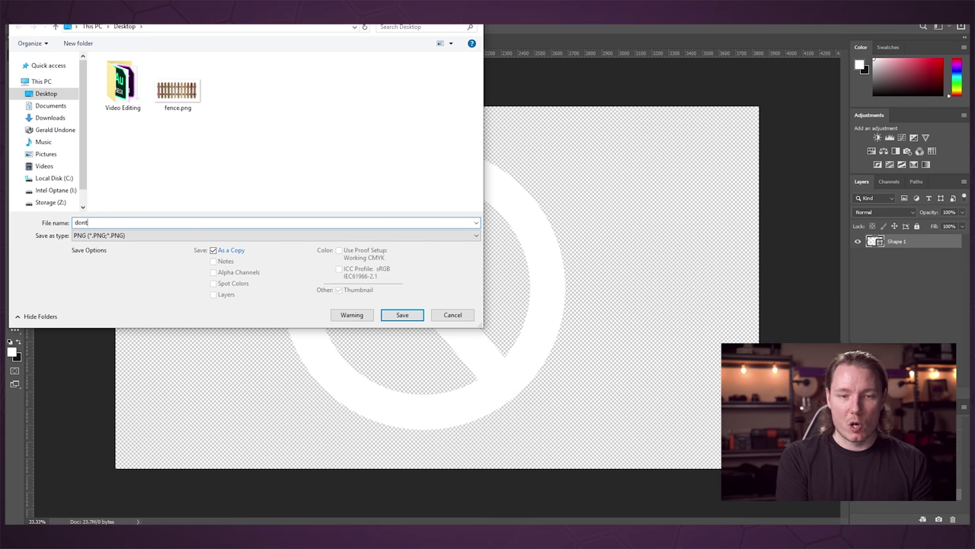
key(Return)
click(561, 160)
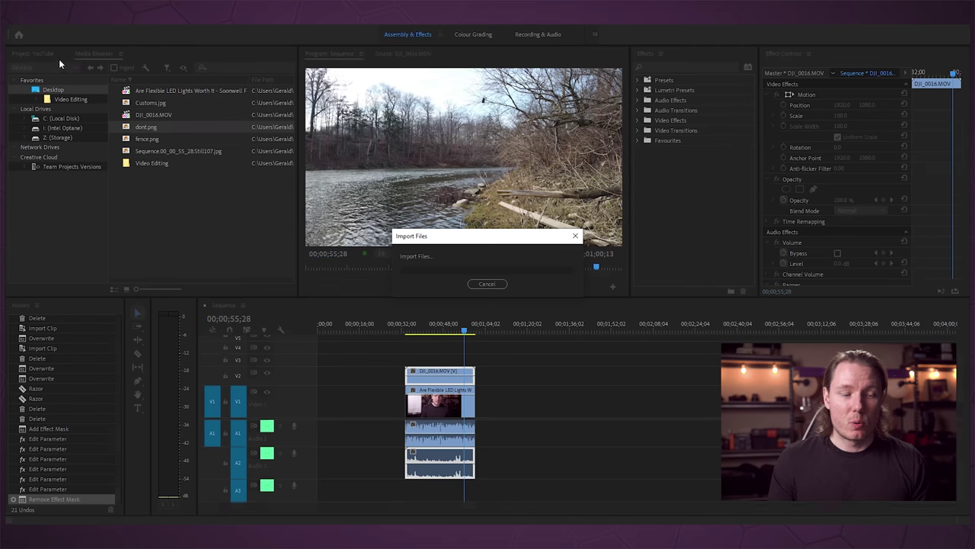
Place dont.png on Video 3 over the full length of the clips below, and check Video 2 and Video 3 by toggling their visibility.
drag(324, 300, 458, 363)
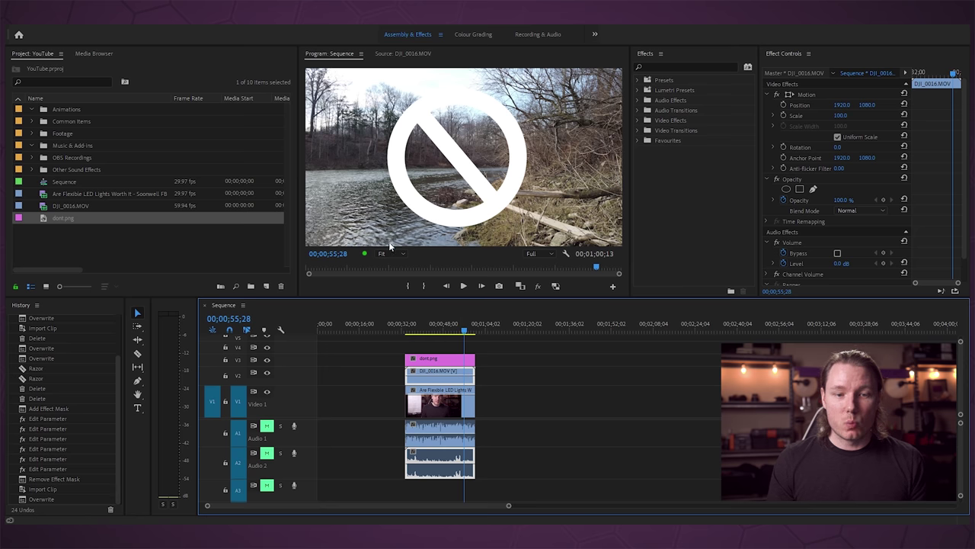
click(267, 372)
click(266, 359)
click(267, 373)
click(267, 360)
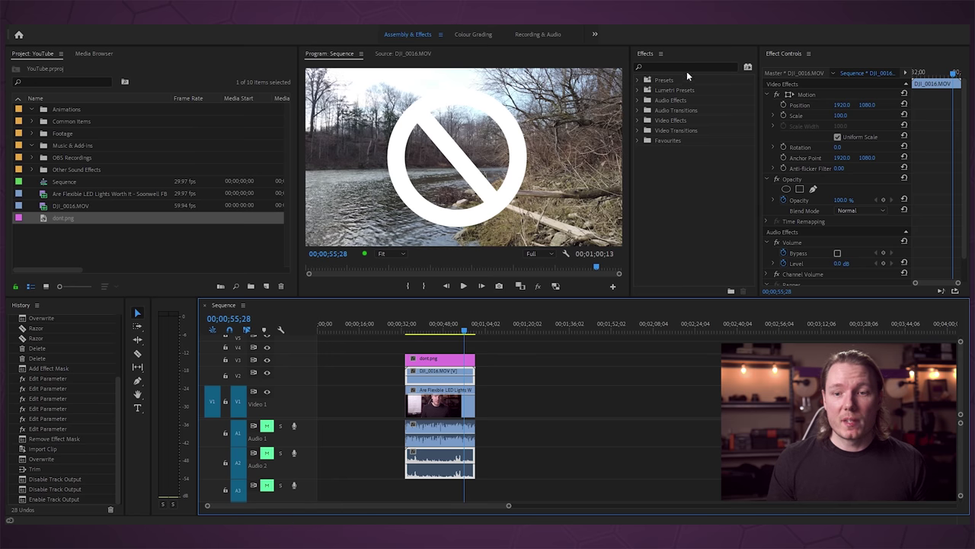
Find the Track Matte Key effect with the search term "track" and apply it to the DJI_0016.MOV clip.
click(691, 67)
text(track)
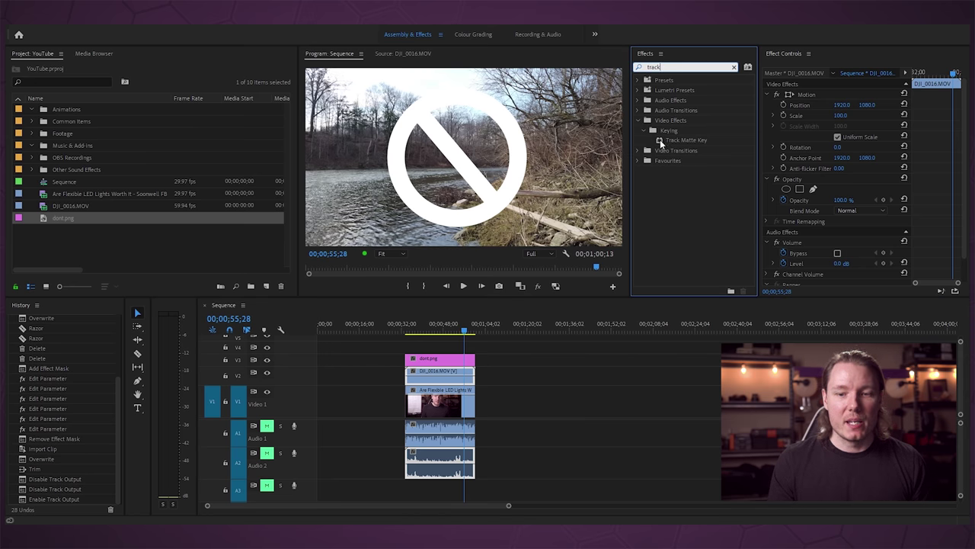
click(661, 143)
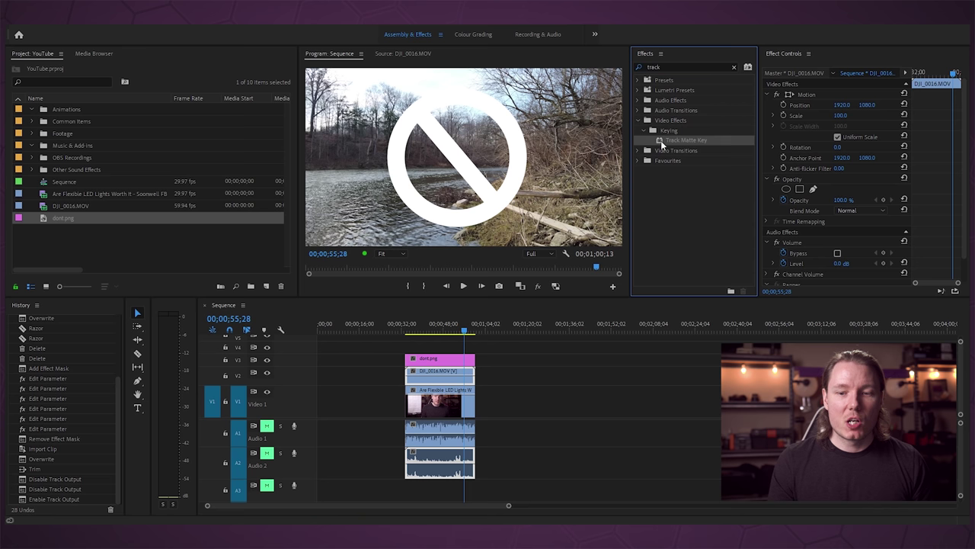
drag(484, 285, 443, 381)
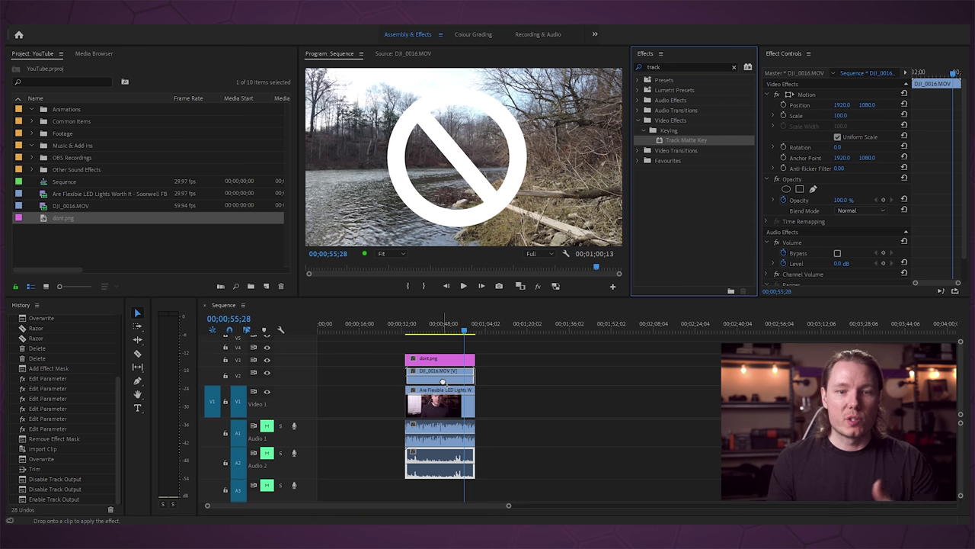
drag(444, 383, 444, 383)
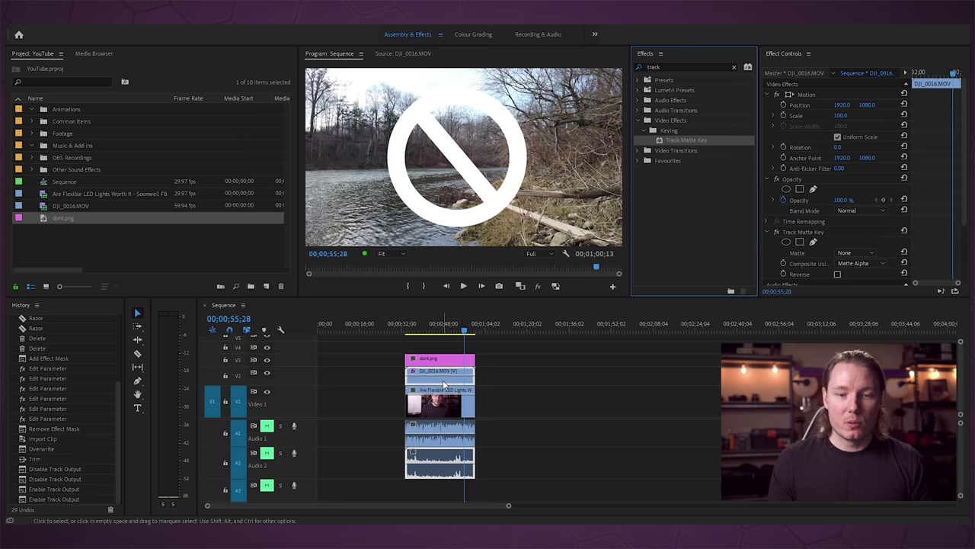
Set the Track Matte Key's matte to Video 3 on the DJI_0016.MOV clip.
scroll(796, 115, down, 2)
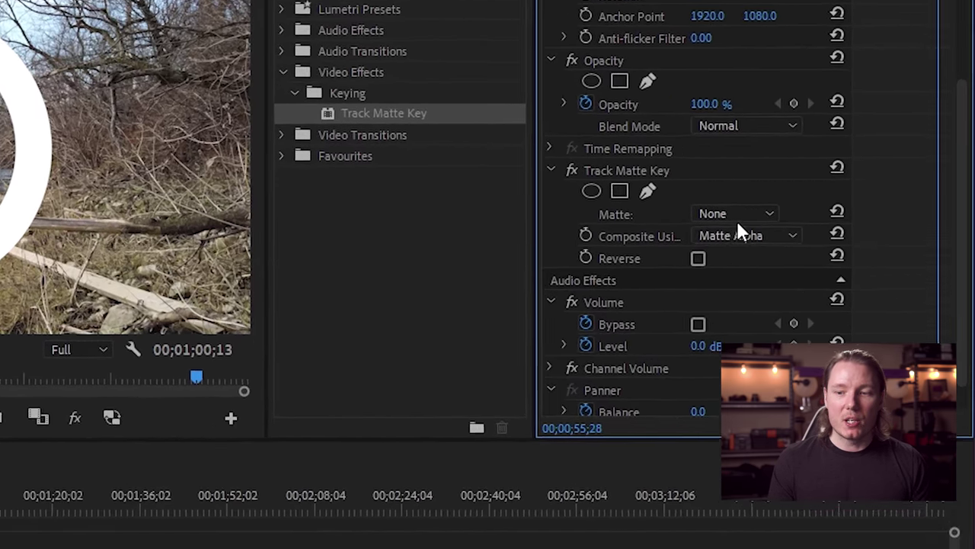
click(805, 200)
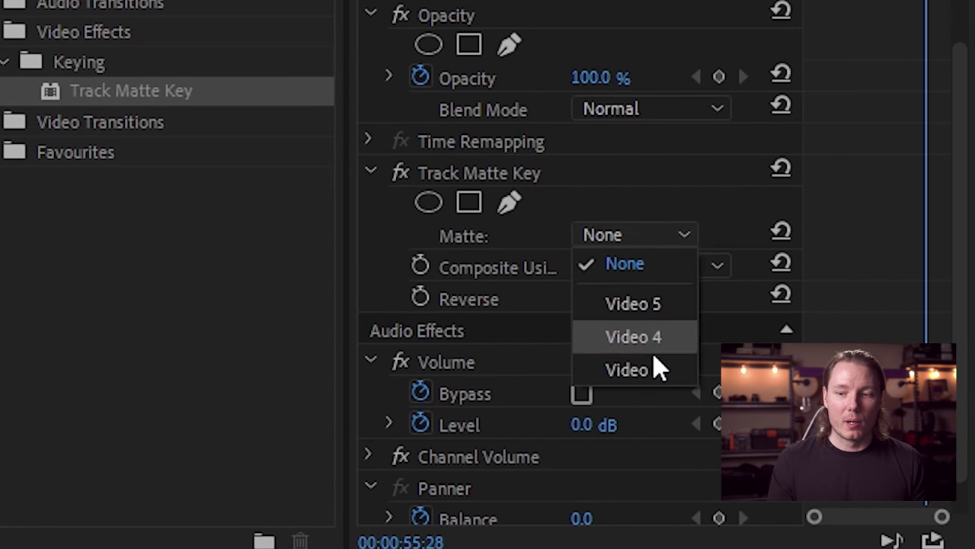
click(678, 350)
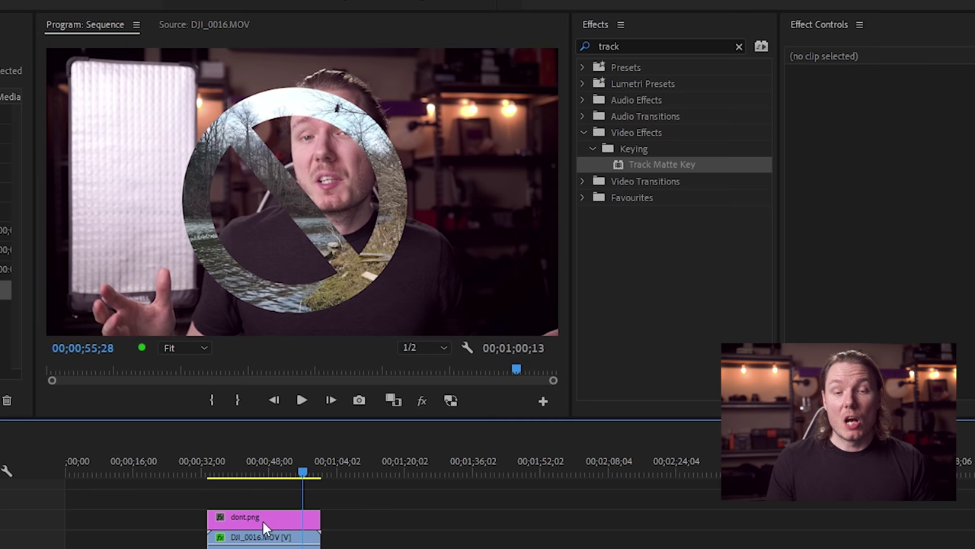
Move the dont.png matte graphic towards the light panel, to a position of about 1646, 1086.
click(283, 524)
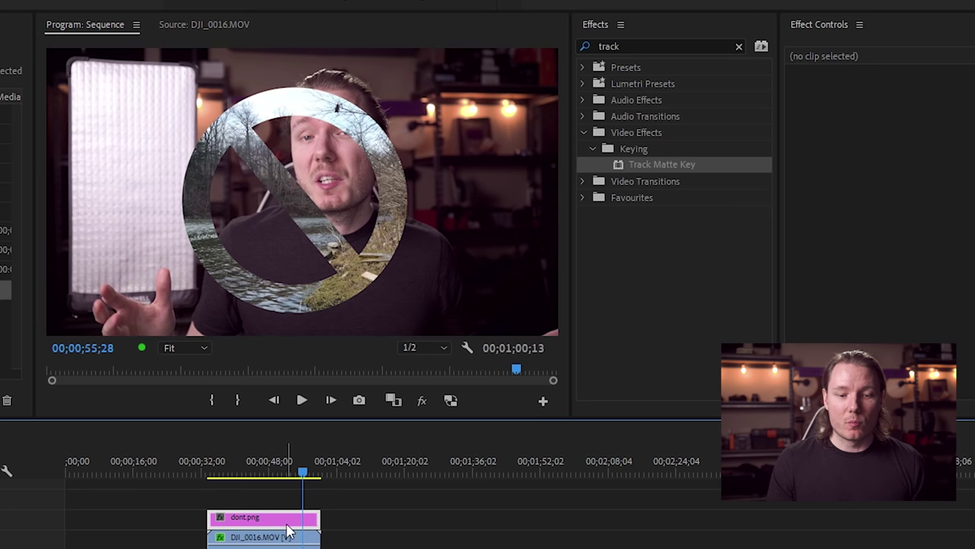
click(855, 92)
drag(412, 243, 374, 243)
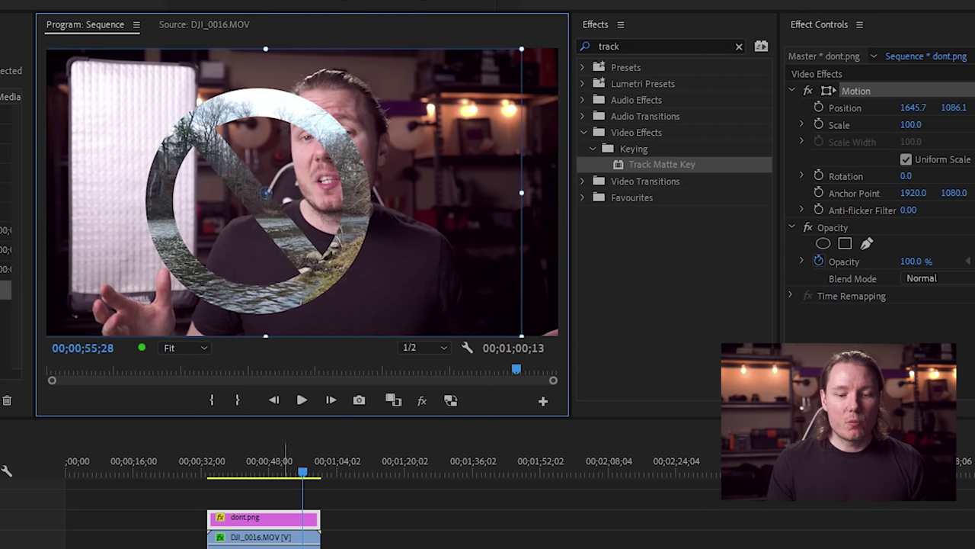
Move the DJI_0016.MOV clip within the frame to a position of about 1402, 995.
click(278, 537)
click(861, 103)
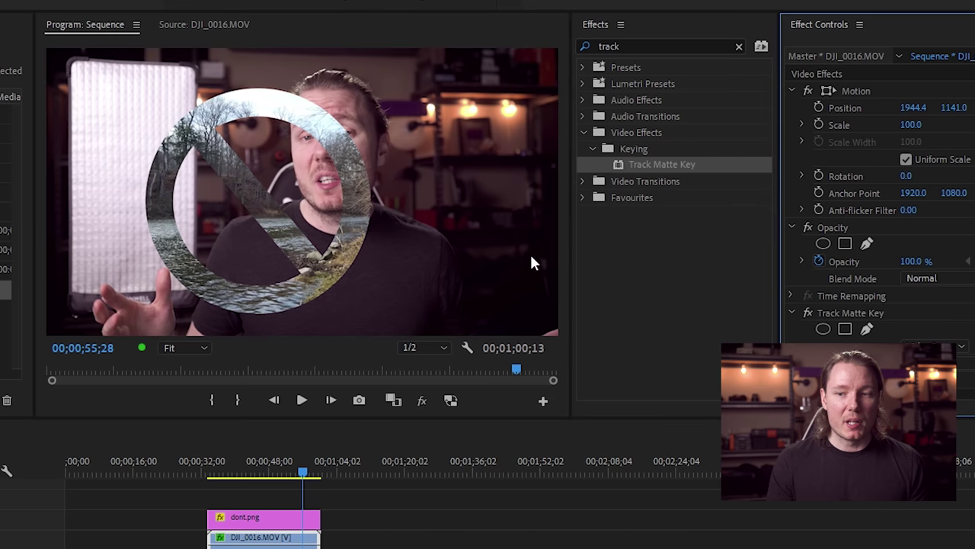
click(866, 94)
drag(332, 267, 298, 273)
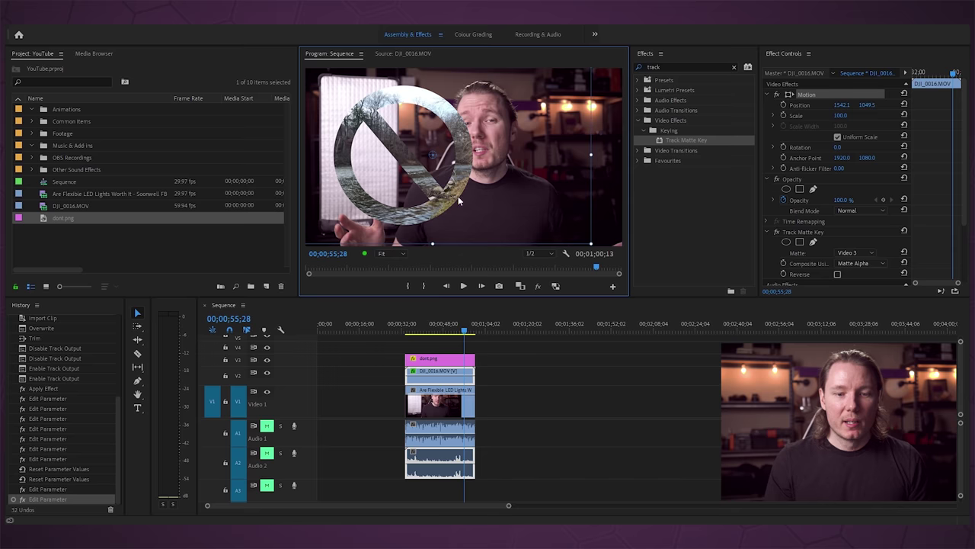
drag(299, 273, 278, 250)
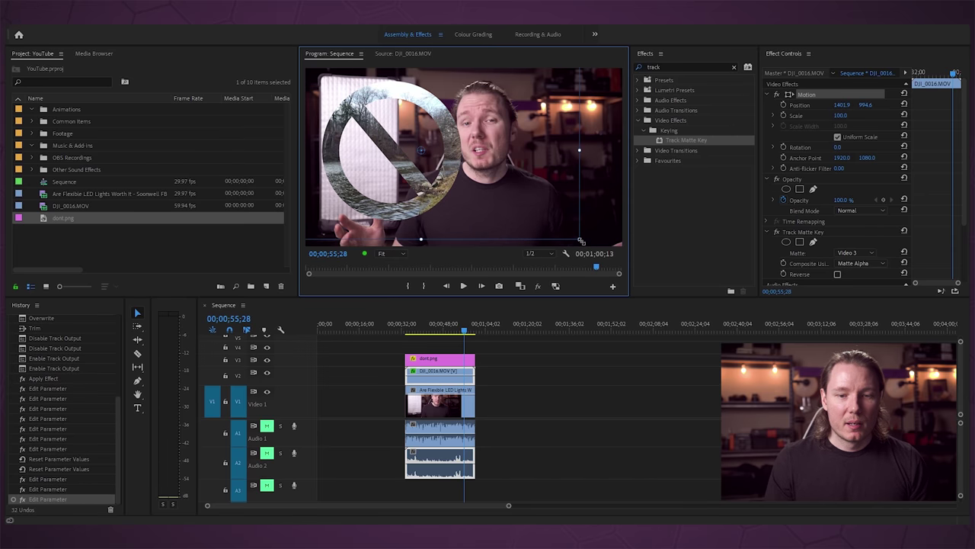
Scale the DJI_0016.MOV clip down to about 75% and move it to a position of about 1097, 842.
drag(578, 239, 538, 216)
drag(425, 197, 406, 184)
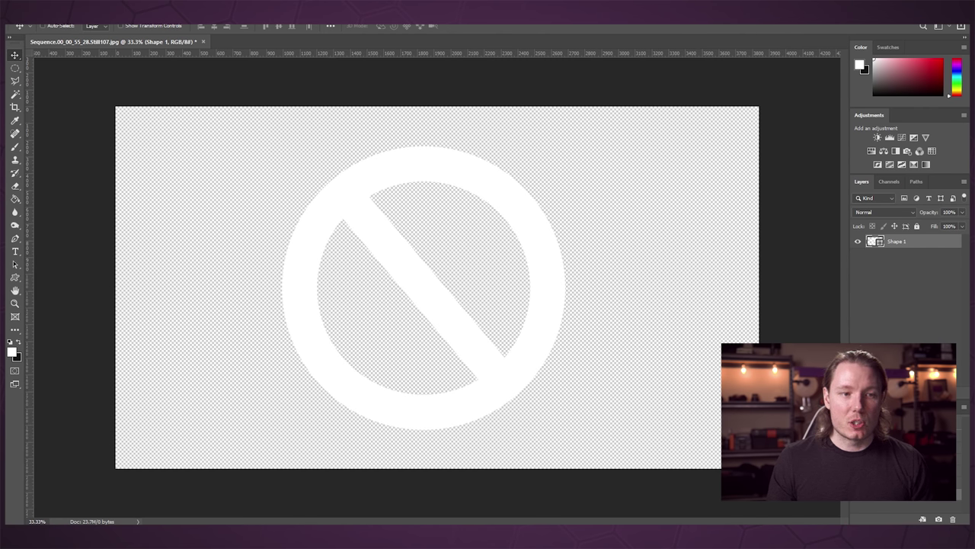
In Photoshop, convert Shape 1 to a smart object and apply a Gaussian Blur with a 15 pixel radius, inspecting the softened edges.
key(alt+t)
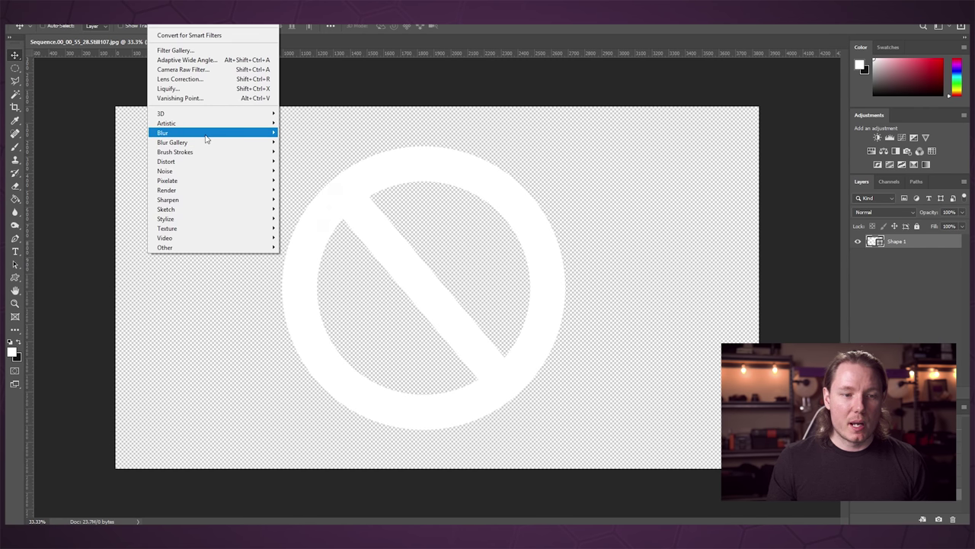
mouse_move(207, 134)
click(300, 180)
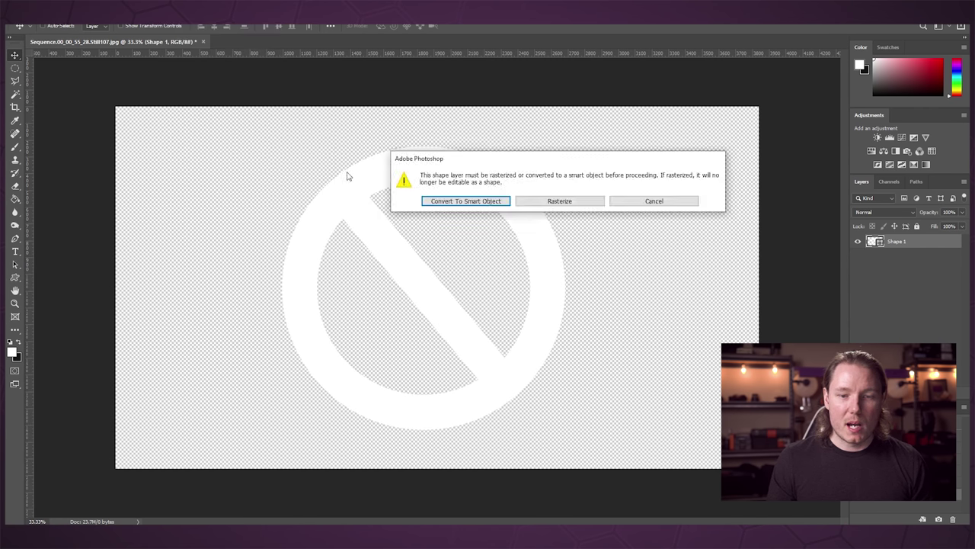
click(466, 201)
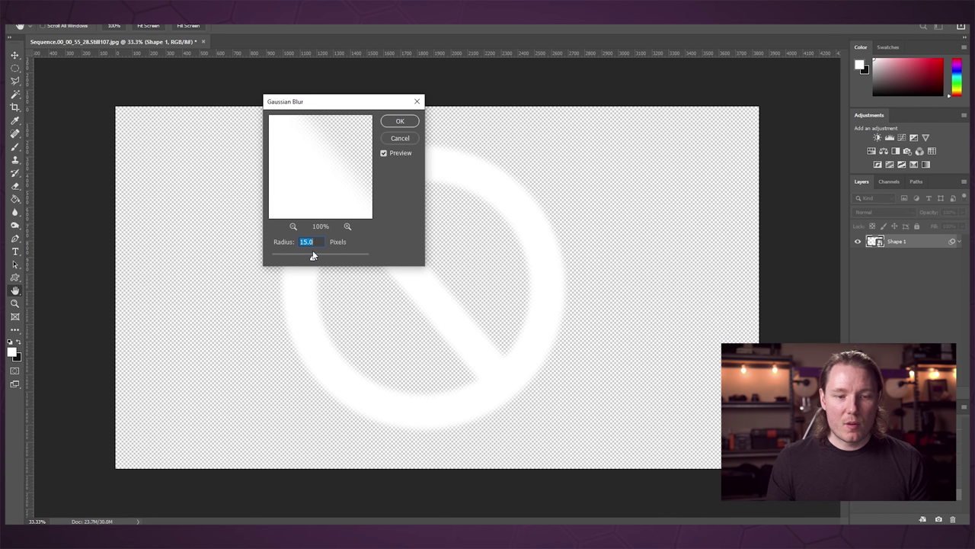
click(397, 122)
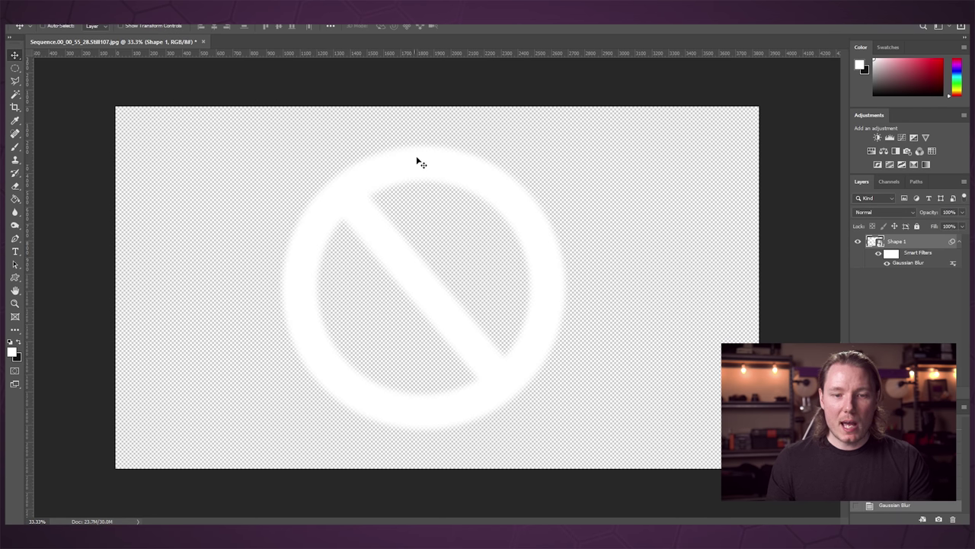
scroll(418, 168, up, 5)
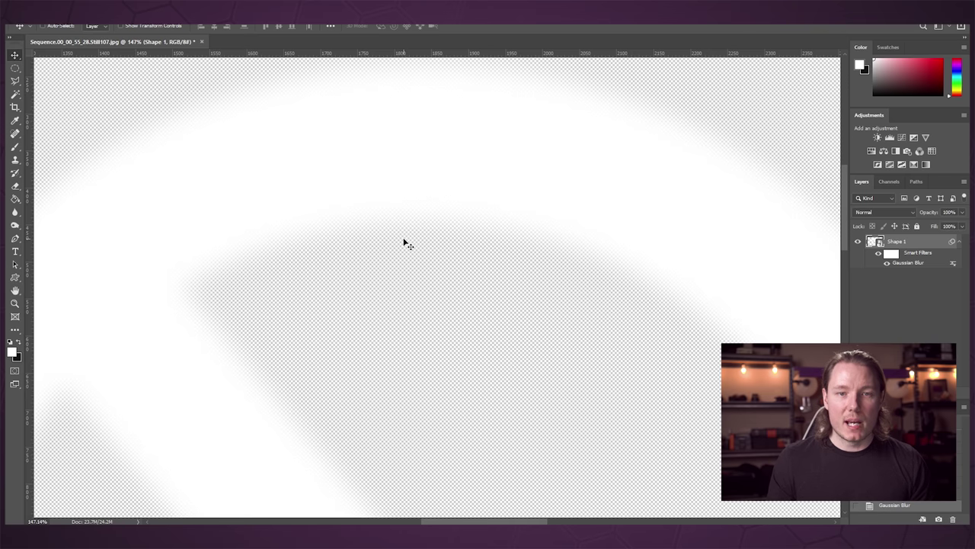
scroll(404, 242, down, 6)
Save a copy of the blurred graphic in PNG format over dont.png on the Desktop, with medium file size.
click(34, 19)
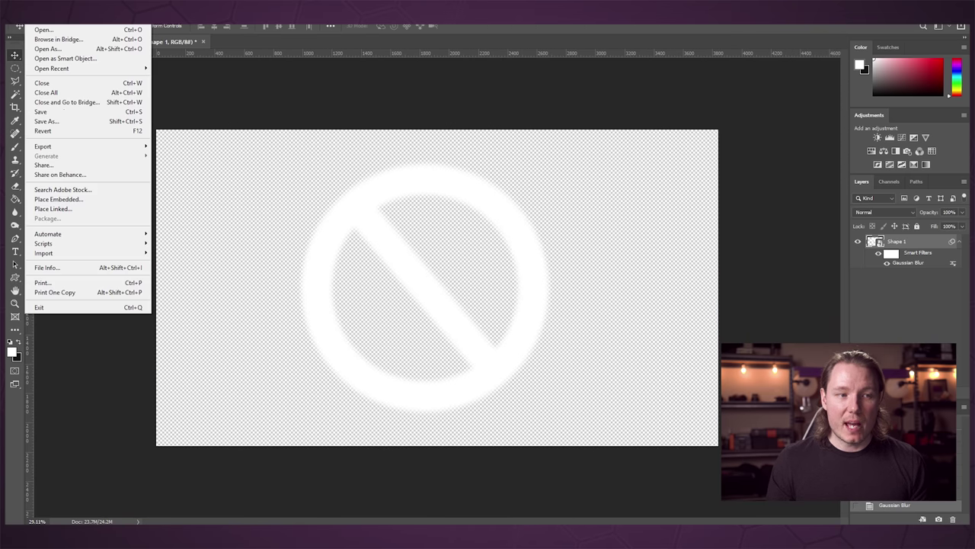
click(69, 121)
click(152, 235)
click(139, 371)
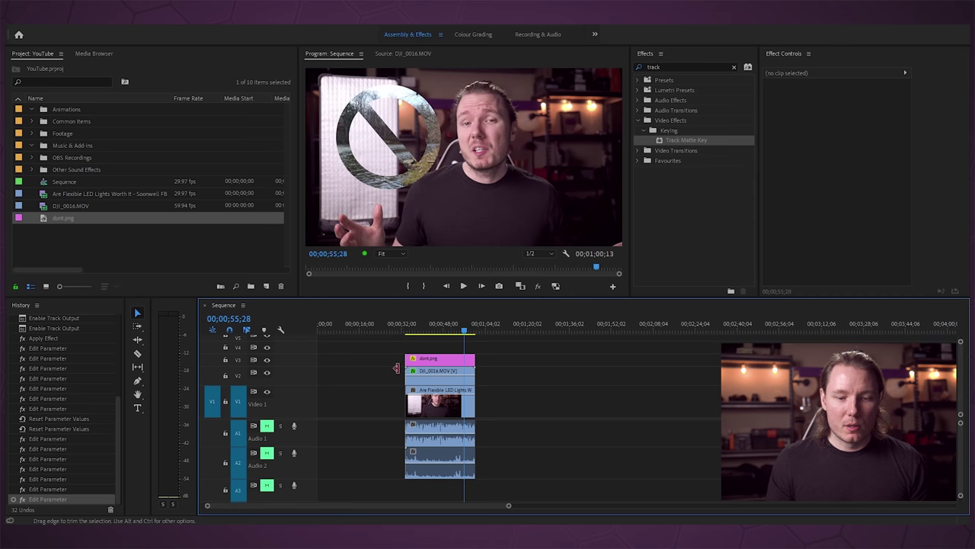
click(496, 328)
key(ctrl+s)
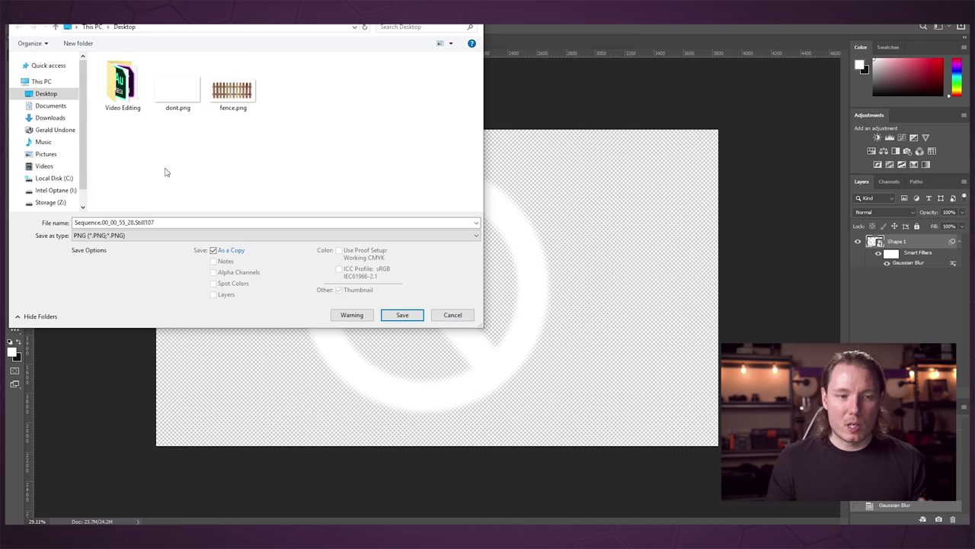
click(177, 90)
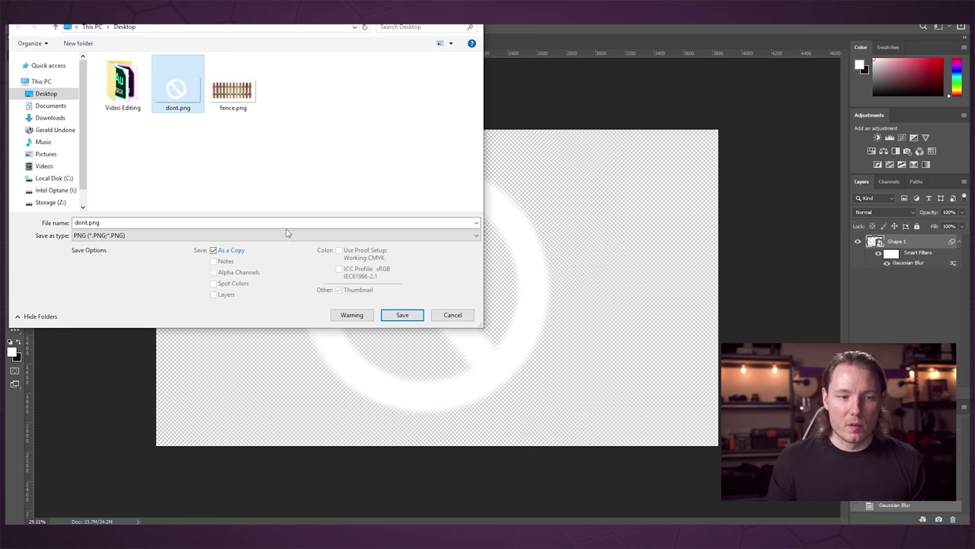
click(402, 314)
click(499, 271)
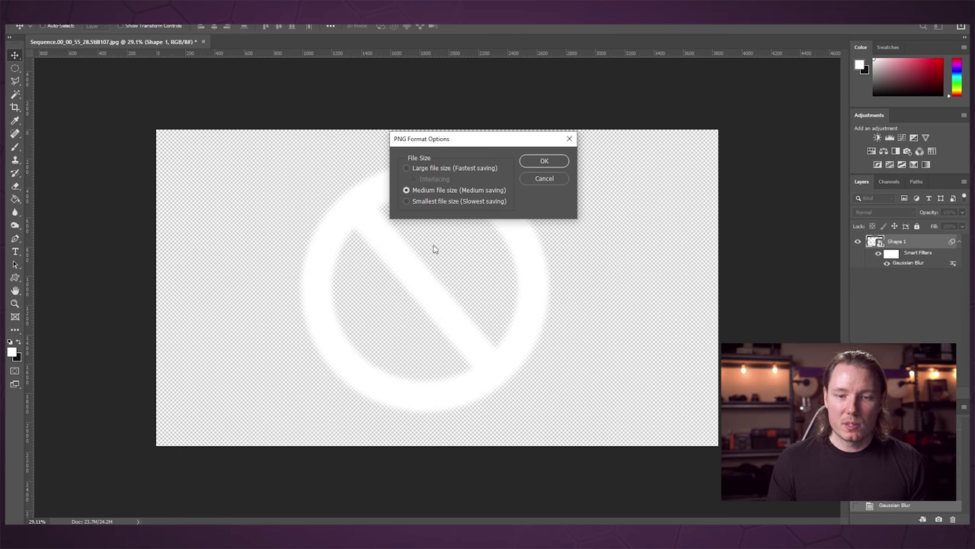
click(544, 161)
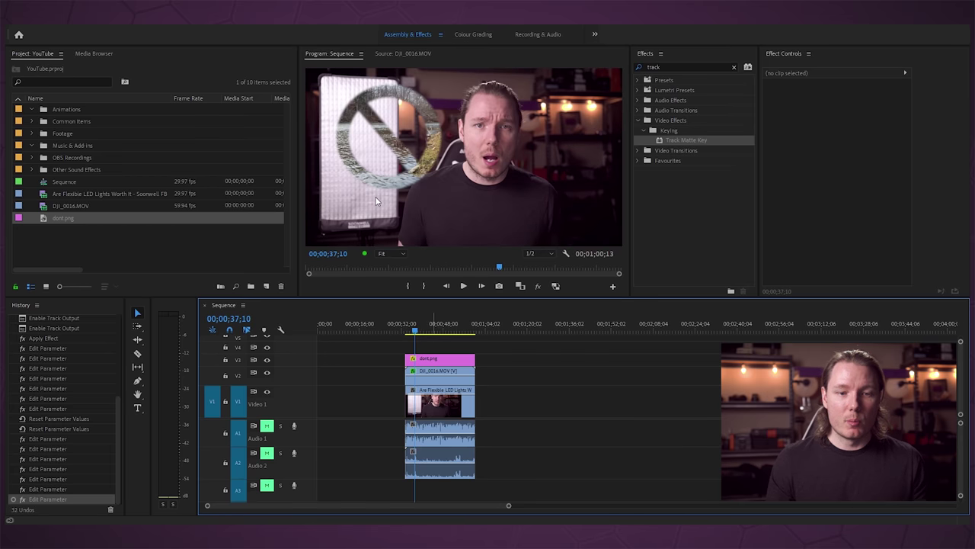
In Premiere Pro, examine the mask's feathered edges at 100% in the program monitor and return the zoom to Fit.
click(387, 256)
click(396, 311)
drag(372, 342, 320, 350)
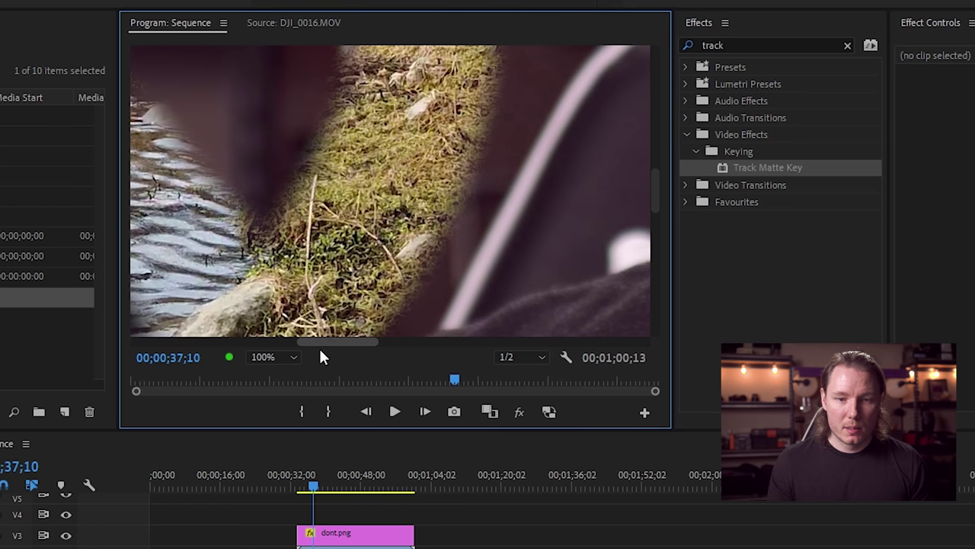
click(281, 356)
click(279, 374)
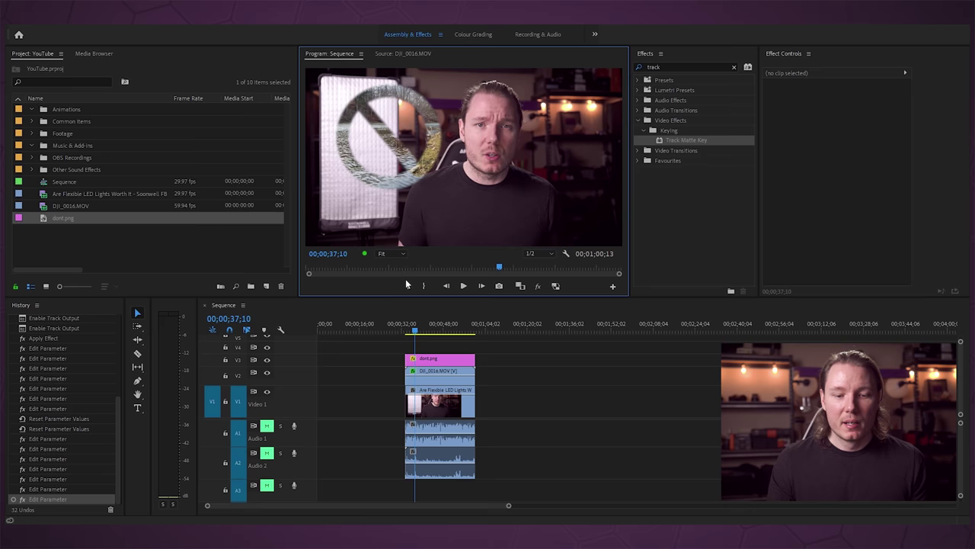
click(456, 371)
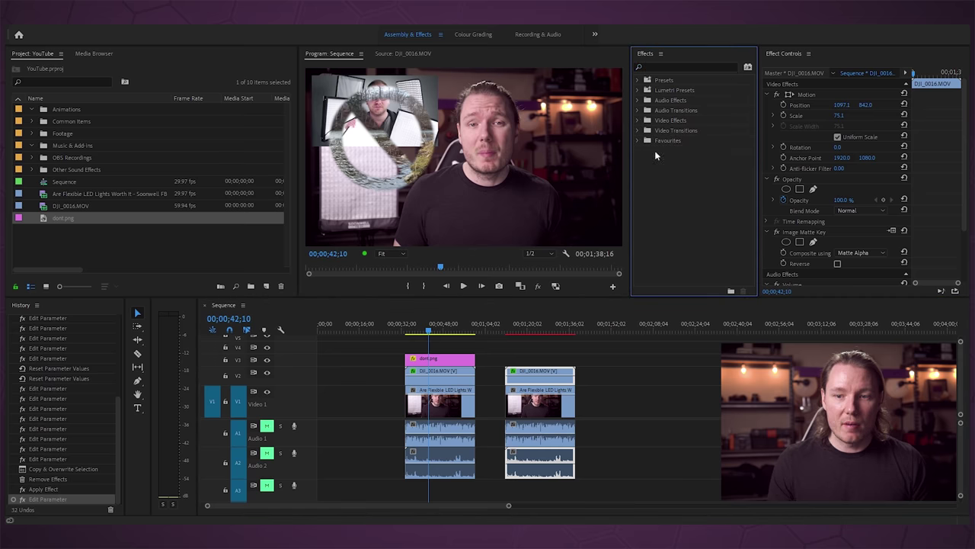
Apply the Random Wipe transition from Favourites to the start of the dont.png clip and preview it.
click(637, 141)
scroll(647, 176, down, 3)
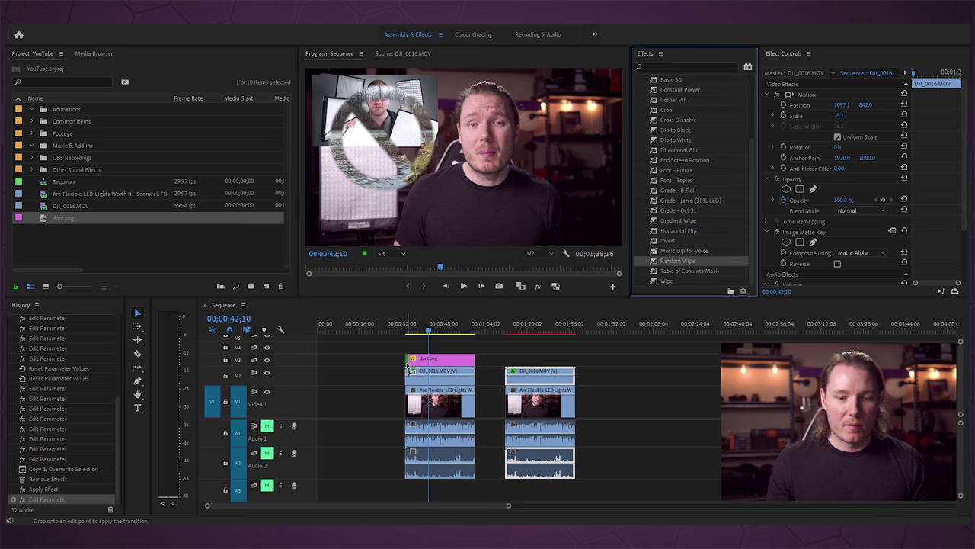
drag(413, 364, 411, 362)
click(413, 330)
drag(508, 507, 399, 506)
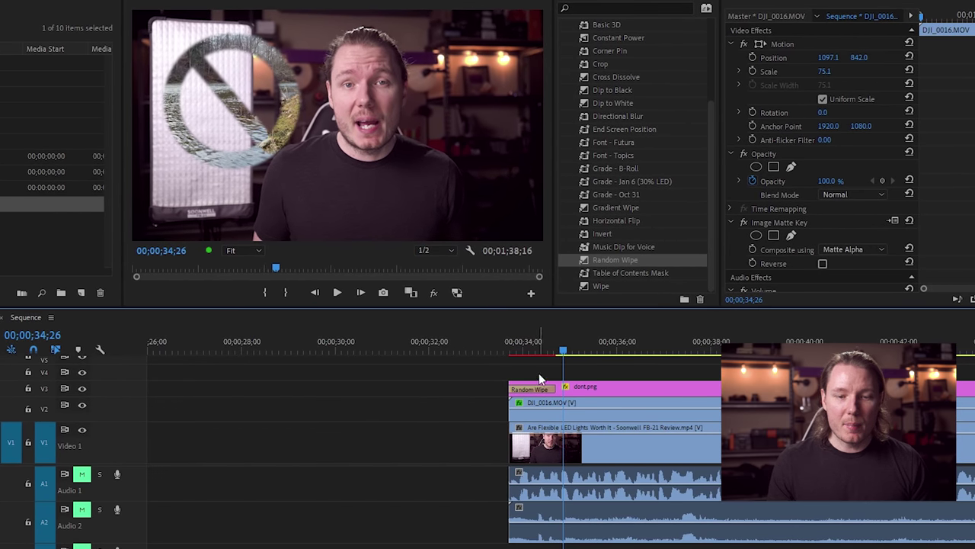
drag(509, 340, 574, 365)
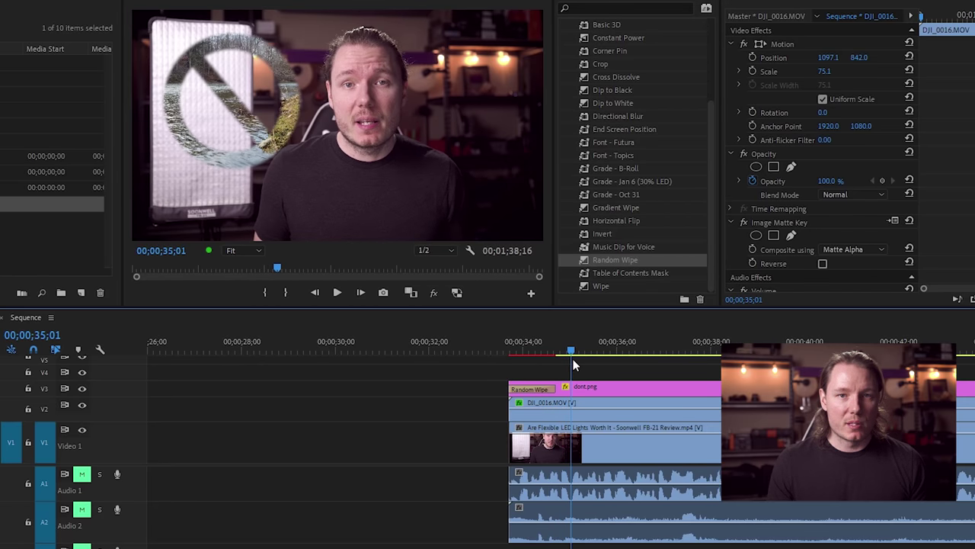
Replace the Random Wipe at the start of dont.png with a Cross Dissolve and preview it.
click(550, 393)
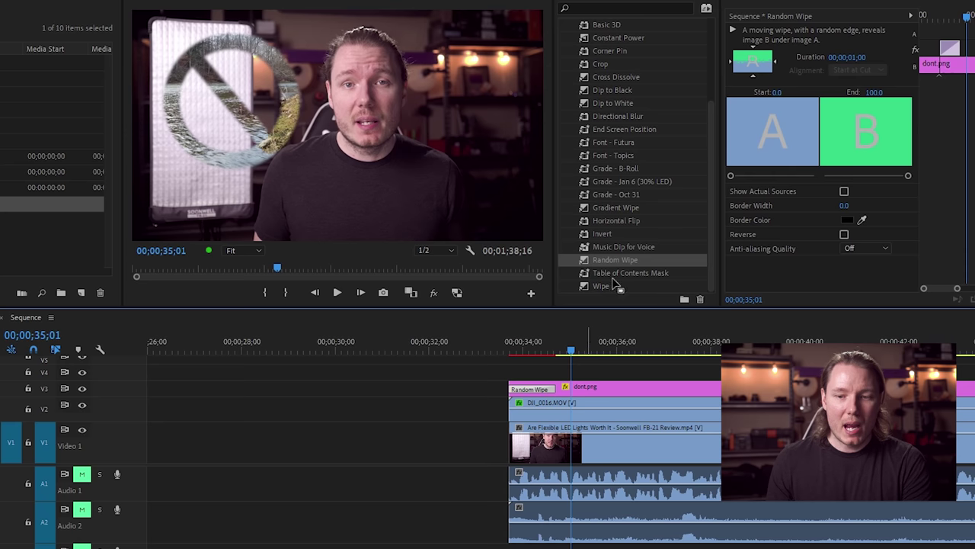
key(Delete)
drag(594, 77, 585, 97)
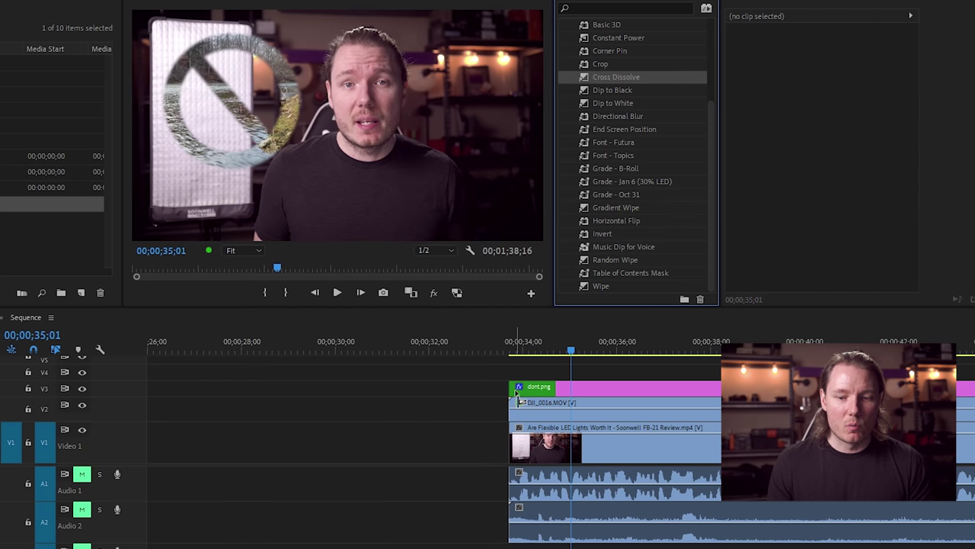
mouse_move(508, 347)
mouse_down()
mouse_move(521, 355)
mouse_move(506, 355)
mouse_up()
Shift dont.png and DJI_0016.MOV together about one second later on the timeline and preview the mask fading in.
drag(597, 372, 594, 431)
click(589, 372)
drag(592, 372, 649, 401)
click(525, 351)
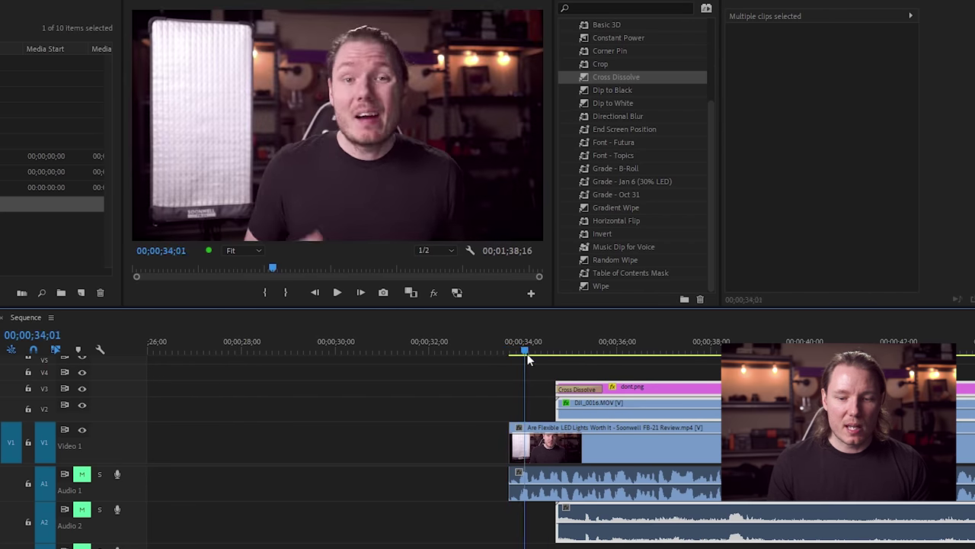
drag(528, 355, 617, 370)
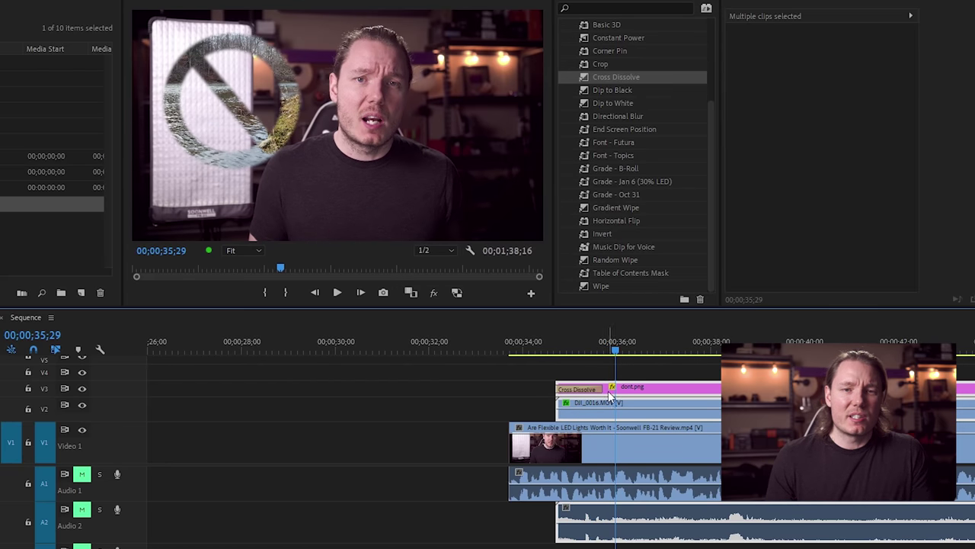
Nest the dont.png and DJI_0016.MOV clips into one sequence, keeping the default name.
key(minus)
key(minus)
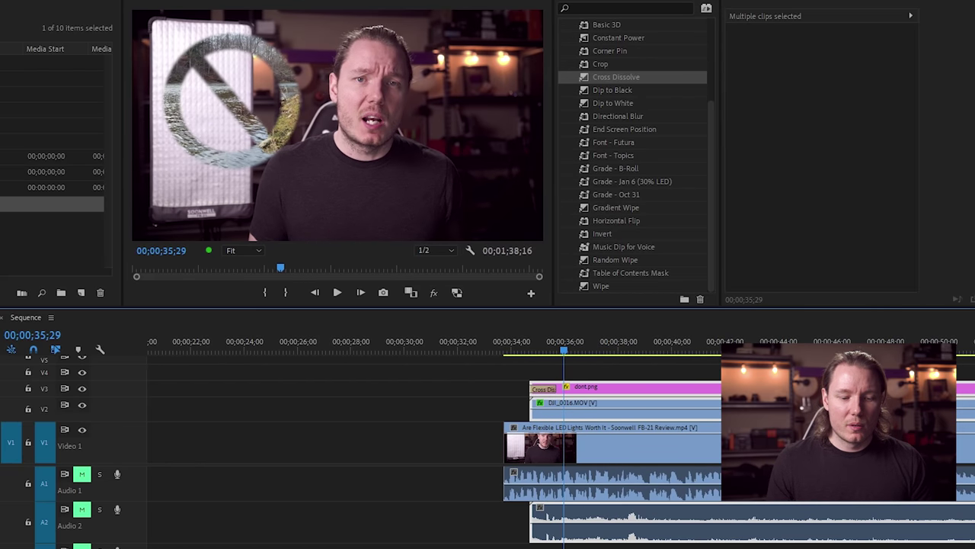
scroll(435, 449, down, 3)
scroll(434, 449, up, 1)
scroll(434, 450, down, 1)
scroll(435, 449, up, 1)
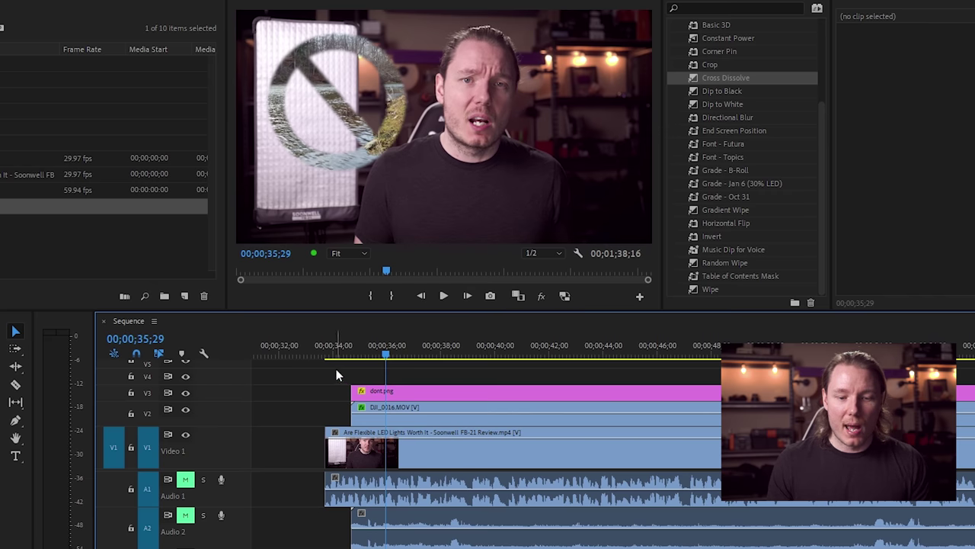
drag(336, 369, 408, 405)
right_click(448, 401)
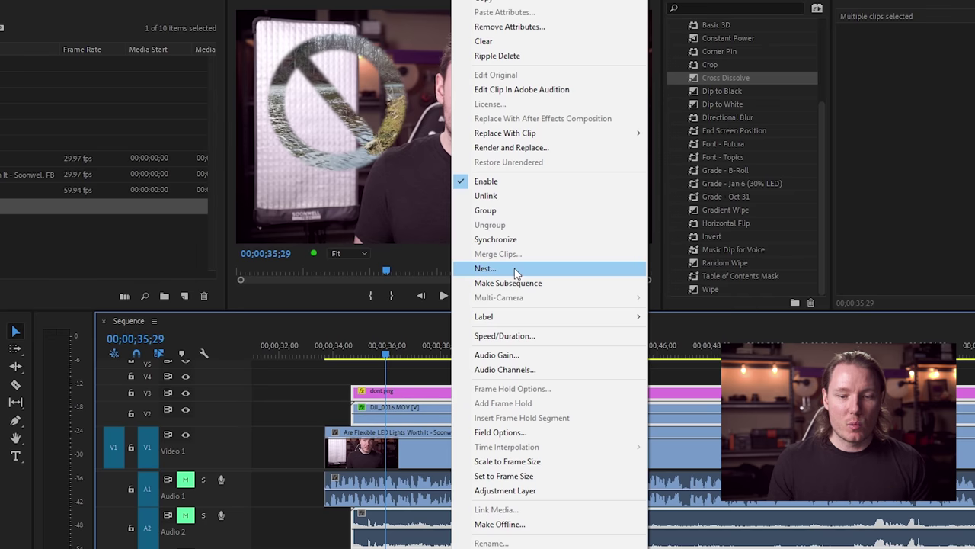
click(515, 273)
click(444, 285)
Try a Cross Dissolve at the start of the nested sequence, preview it, and remove it.
drag(693, 79, 385, 417)
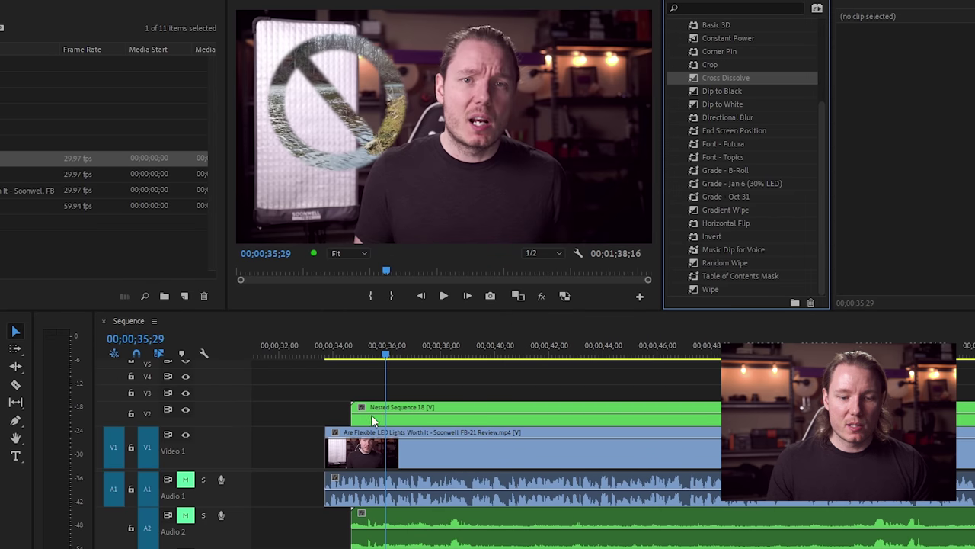
drag(340, 352, 408, 355)
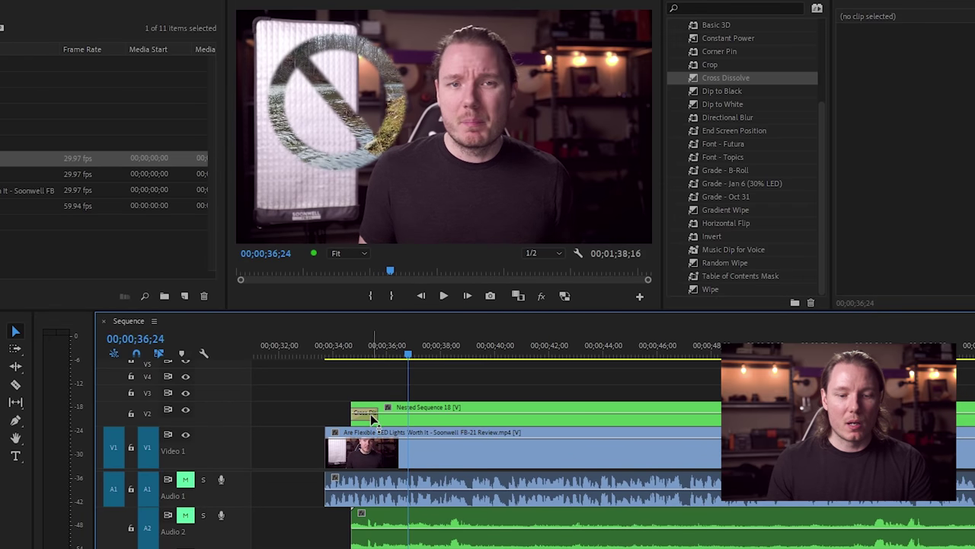
click(370, 415)
key(Delete)
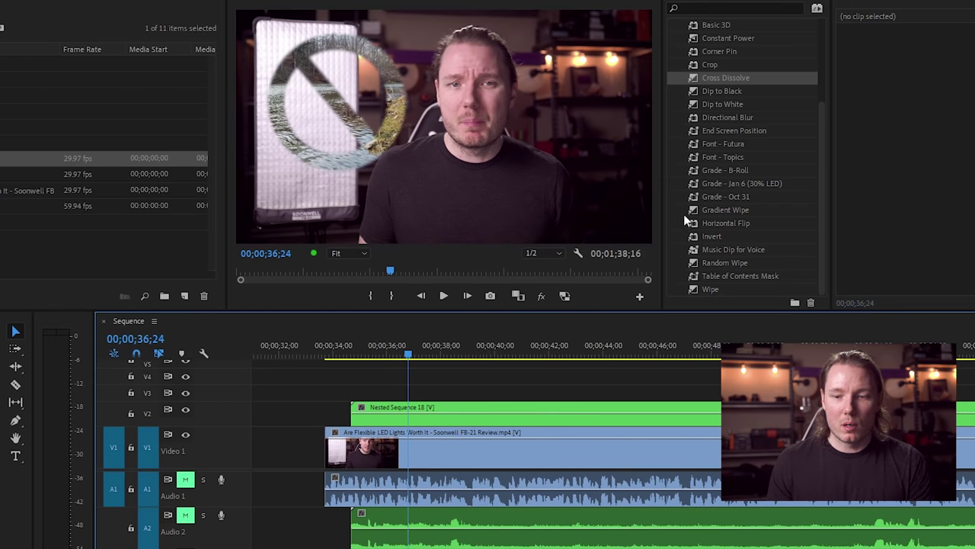
Apply the Random Wipe transition to the start of the nested sequence and preview it.
drag(694, 266, 341, 418)
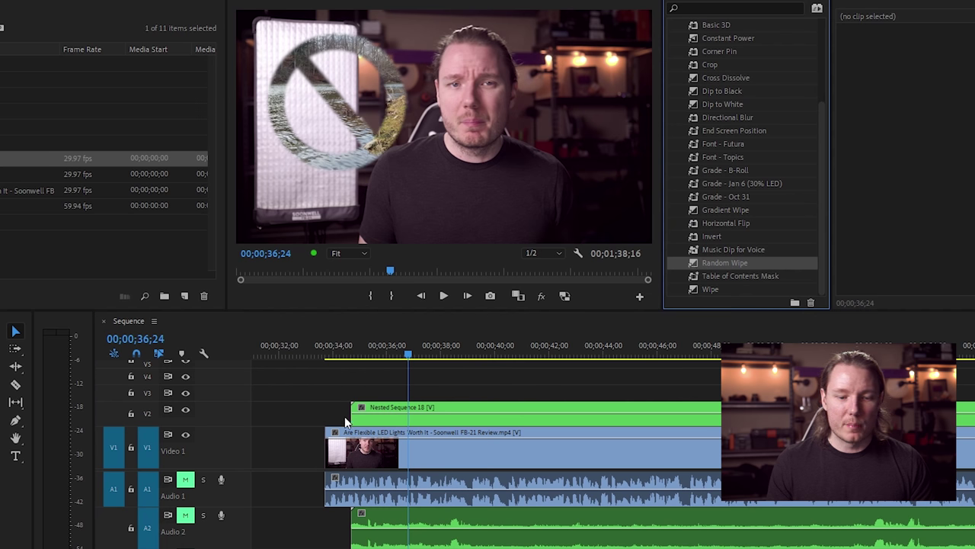
click(350, 355)
drag(361, 362, 394, 369)
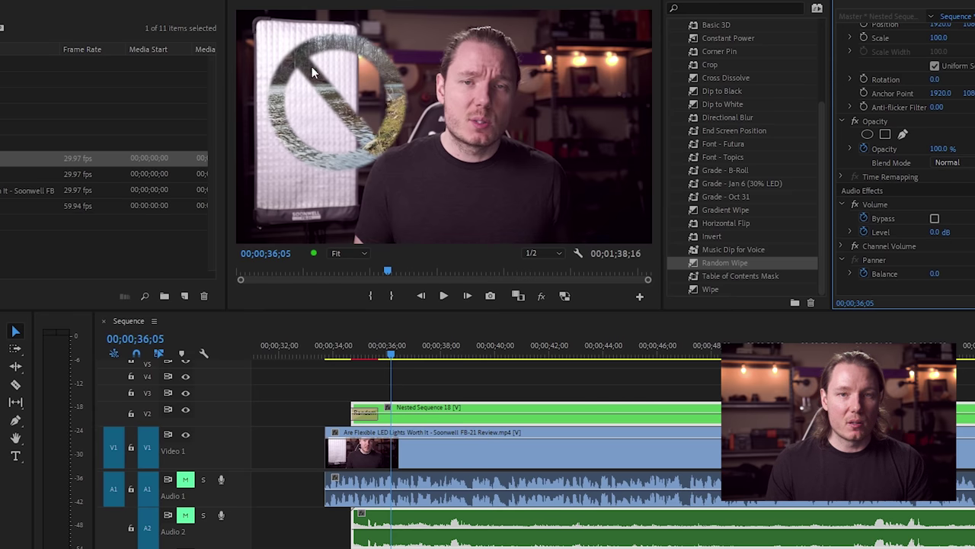
Set the nested sequence's opacity blend mode to Linear Light and preview its opening.
click(947, 162)
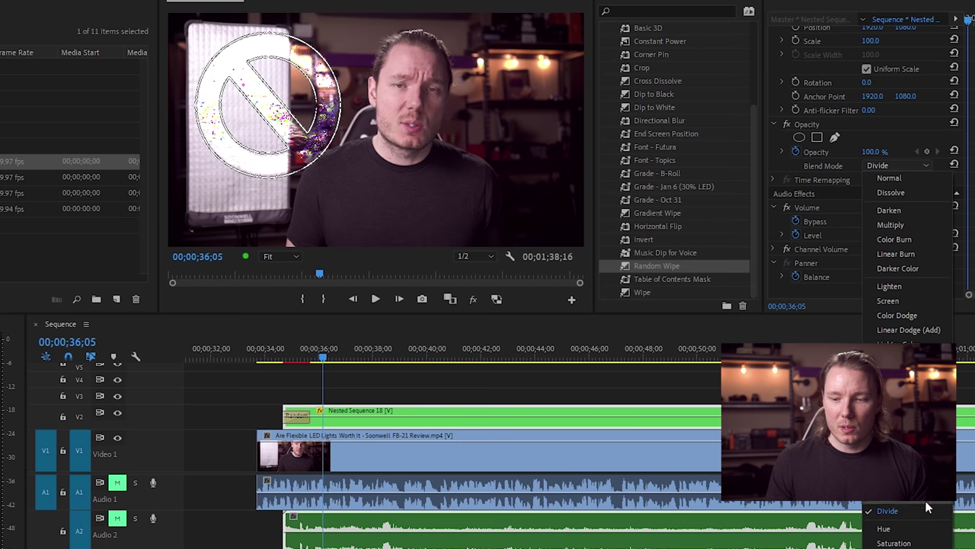
click(897, 420)
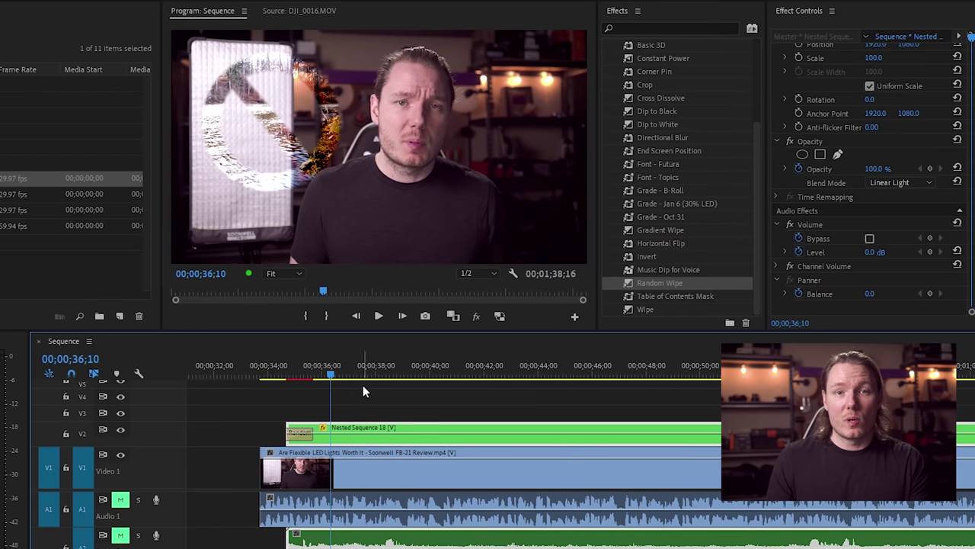
click(282, 377)
drag(286, 378, 316, 387)
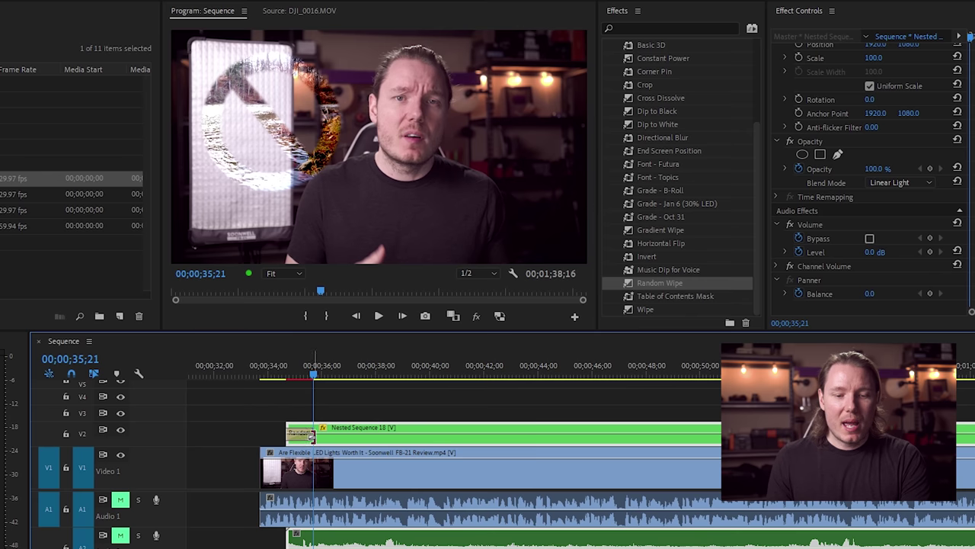
Replace the Random Wipe at the start of the nested sequence with a Cross Dissolve and preview it.
click(301, 434)
key(Delete)
drag(632, 102, 302, 431)
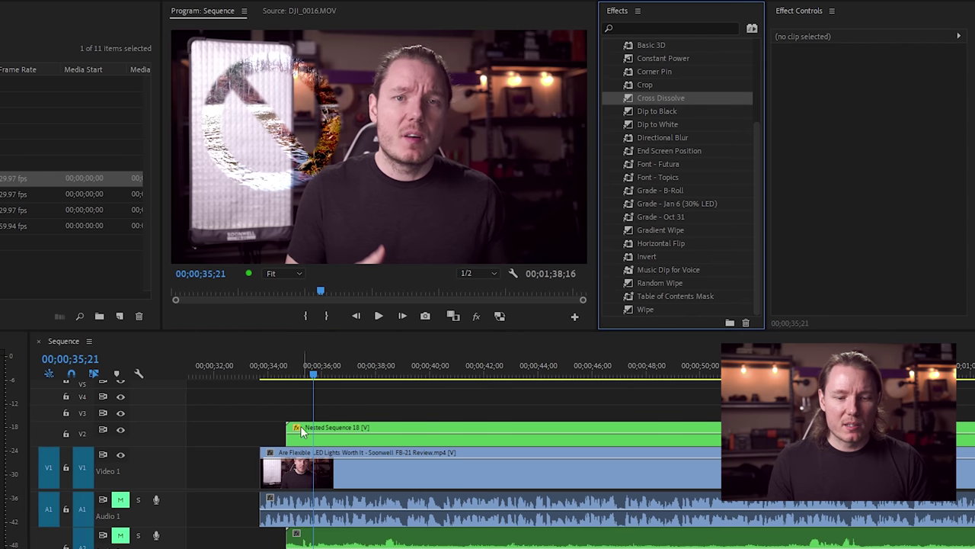
drag(279, 377, 349, 393)
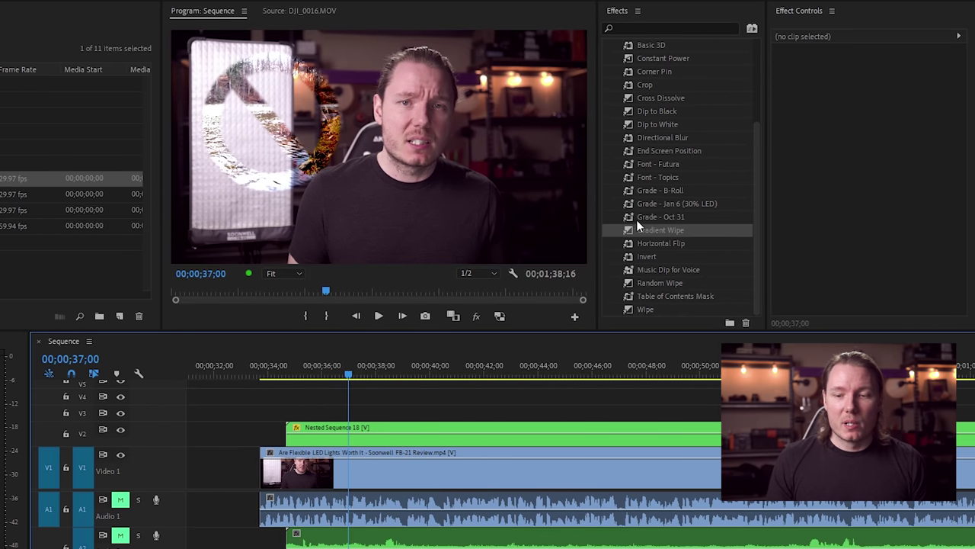
Try a Gradient Wipe with its default settings at the start of the nested sequence, preview it, and remove it.
drag(638, 225, 299, 432)
click(438, 233)
drag(280, 373, 316, 388)
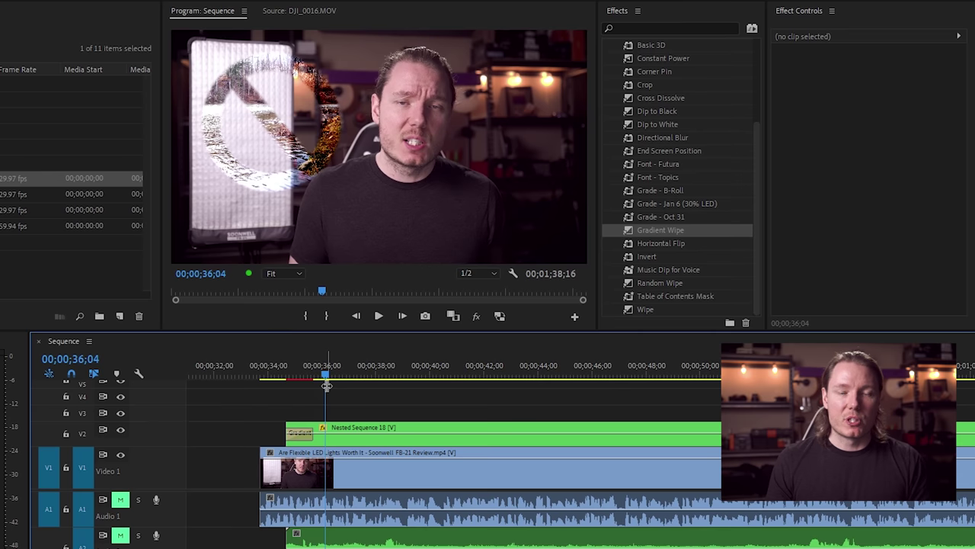
click(309, 432)
key(Delete)
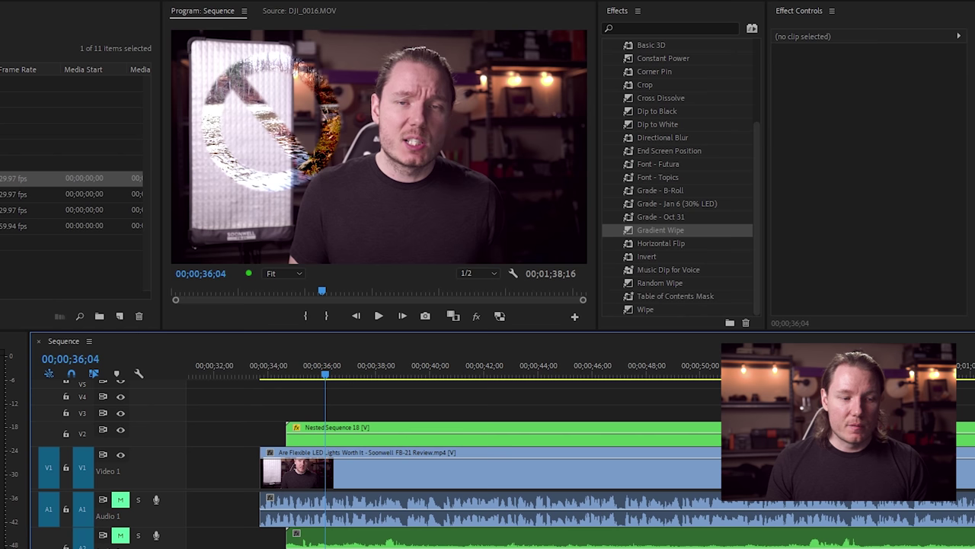
Undo the nesting to get the separate dont.png and DJI_0016.MOV clips back, and scrub through their opening.
key(ctrl+z)
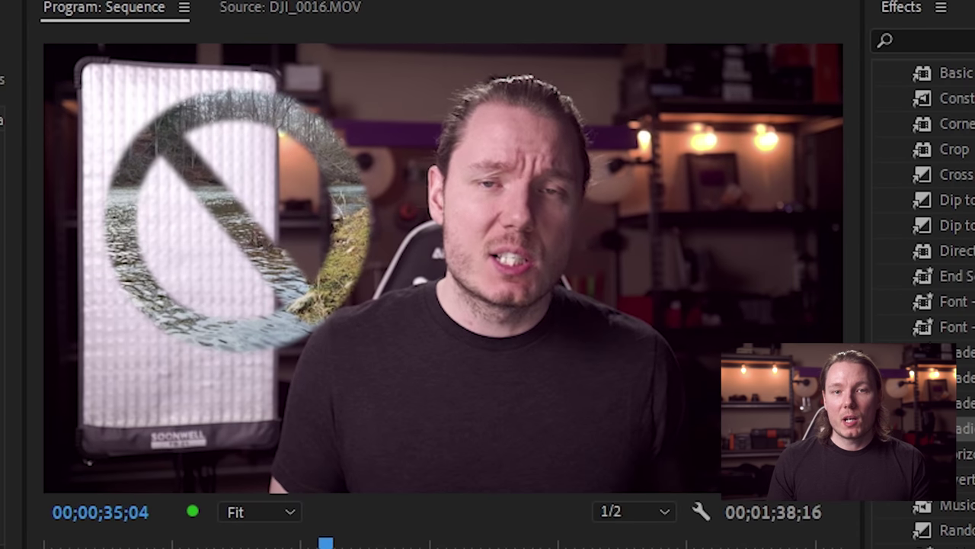
drag(298, 439, 309, 383)
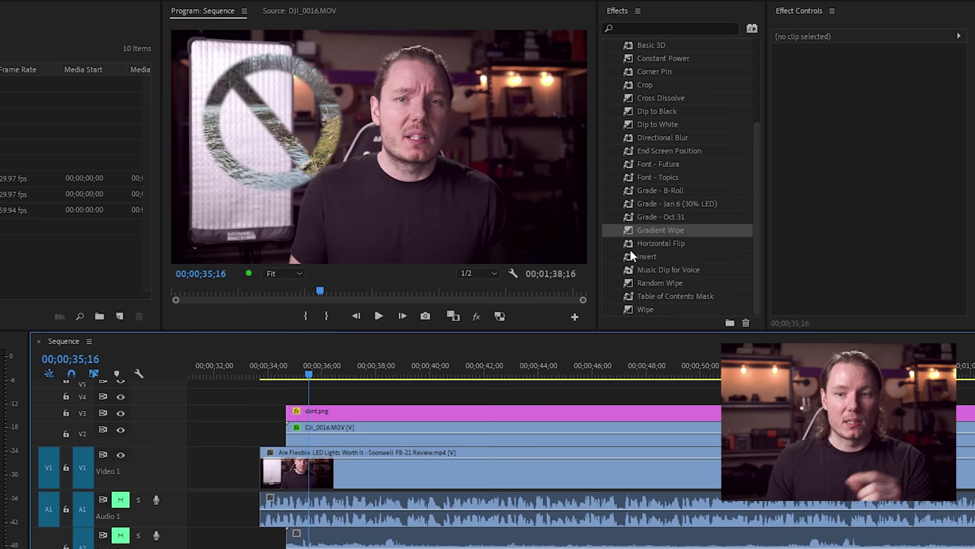
Try the Random Wipe transition at the start of the dont.png matte clip, preview it, and remove it.
scroll(666, 181, up, 1)
scroll(667, 183, down, 1)
click(636, 283)
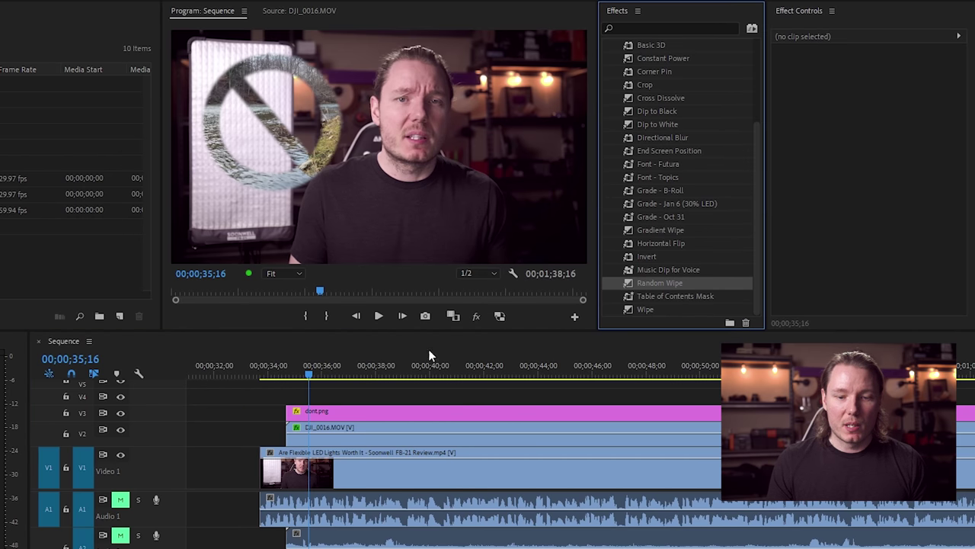
drag(291, 418, 307, 412)
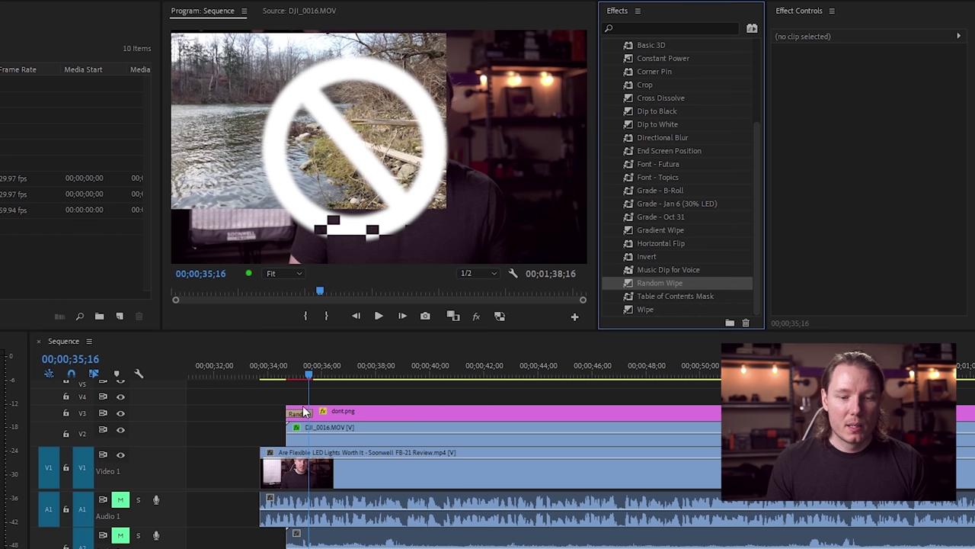
drag(288, 368, 329, 374)
click(304, 413)
key(Delete)
Apply the Random Wipe transition to the start of the DJI_0016.MOV clip on V2 and preview it.
click(631, 283)
drag(293, 434, 294, 433)
drag(281, 375, 330, 377)
Nest the dont.png and DJI_0016.MOV clips together under the name Nested Sequence 19.
drag(274, 400, 326, 429)
right_click(355, 414)
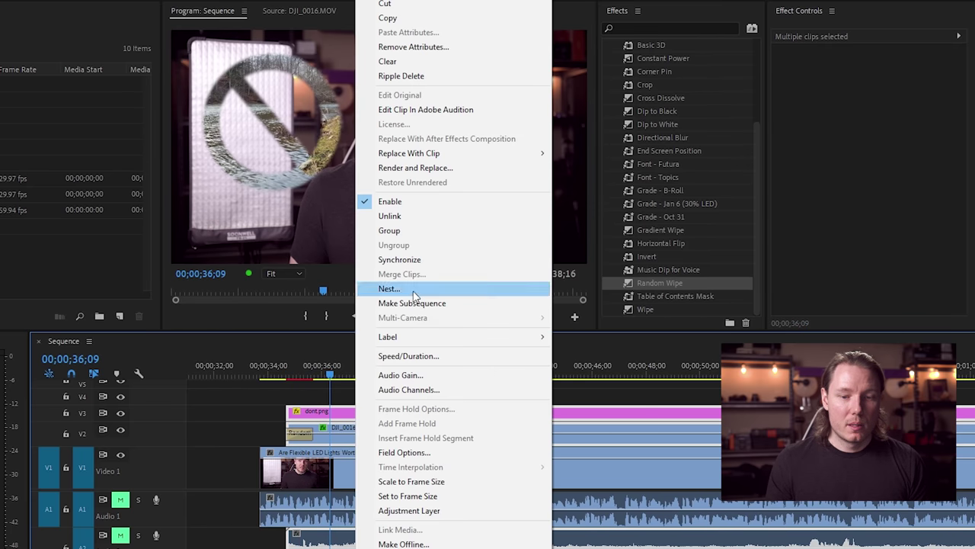
click(413, 290)
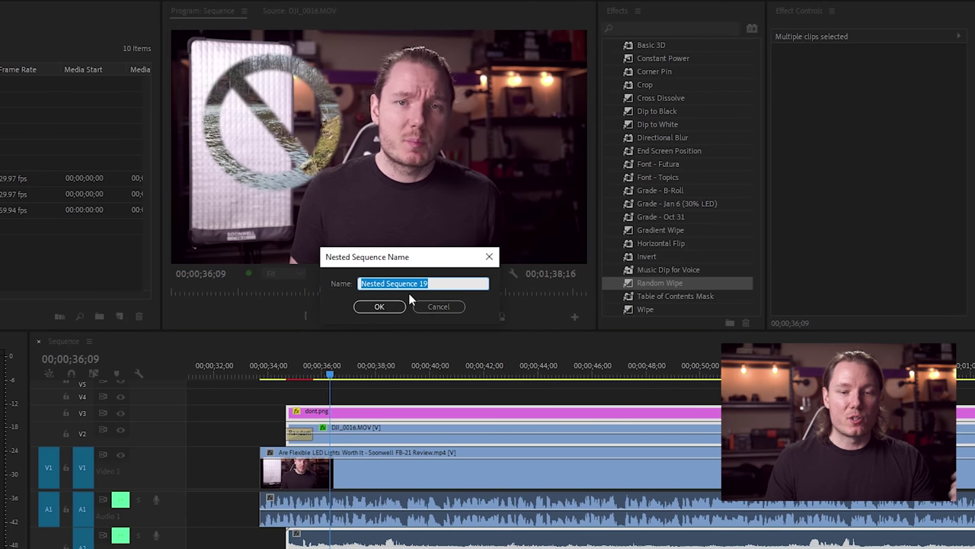
click(380, 306)
Open Nested Sequence 19, scrub through its opening transition, and return to the main sequence.
double_click(375, 427)
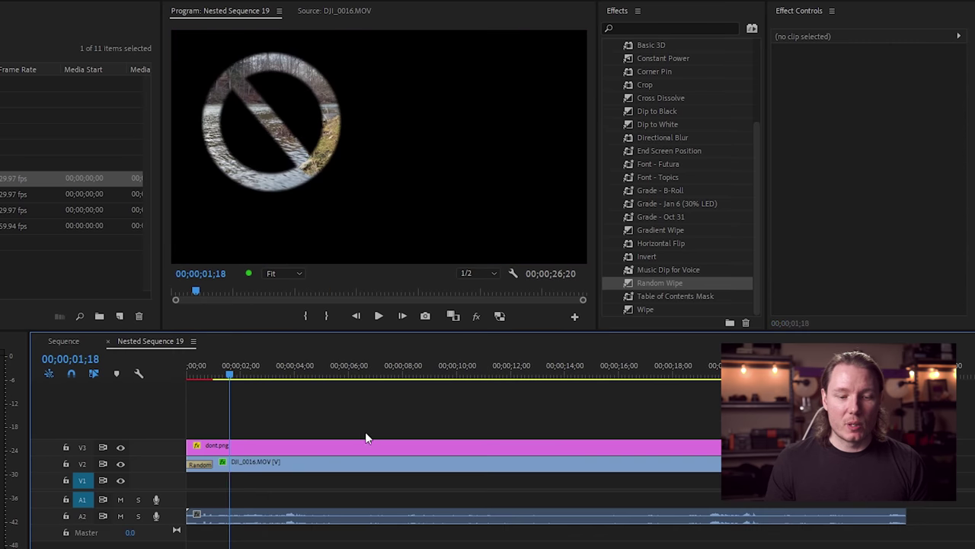
drag(197, 372, 270, 383)
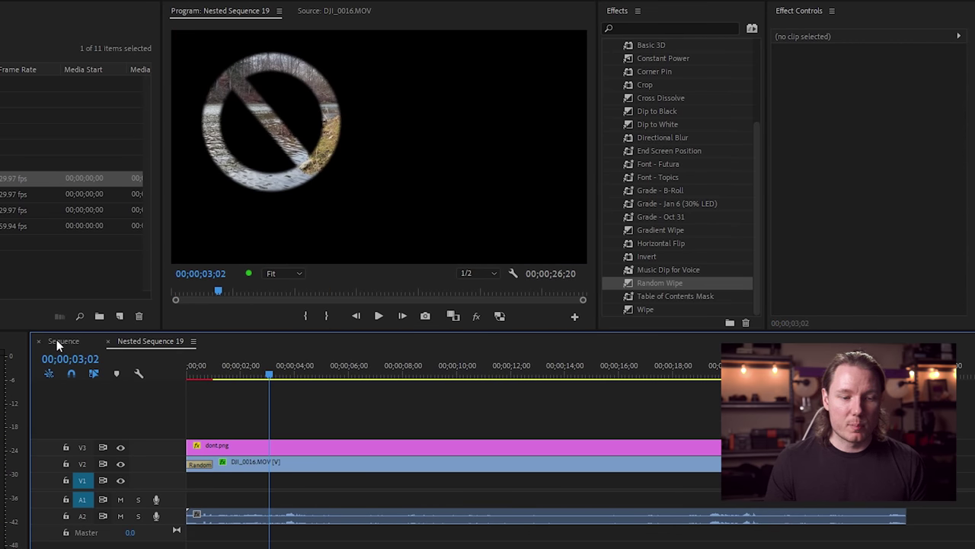
click(61, 341)
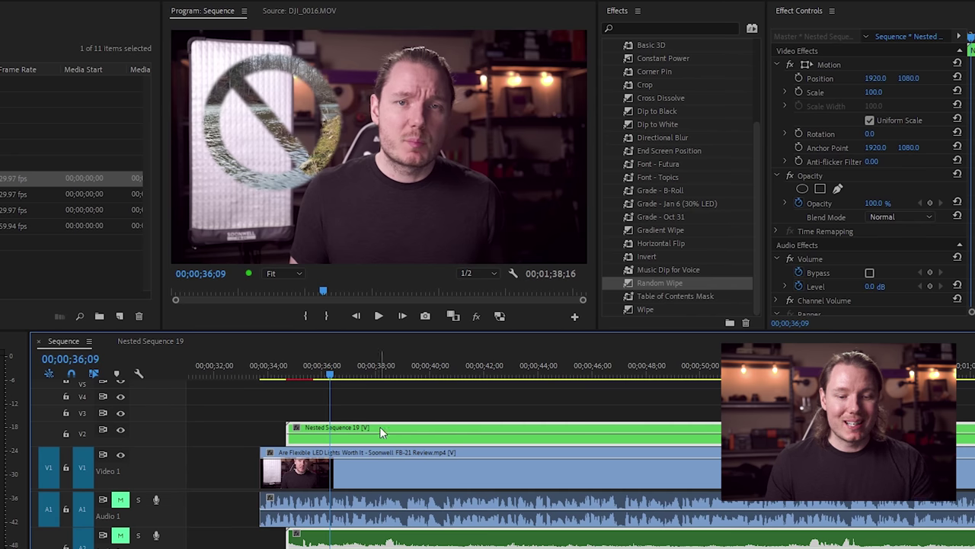
Change the opacity blend mode of the nested sequence and preview its opening.
click(882, 217)
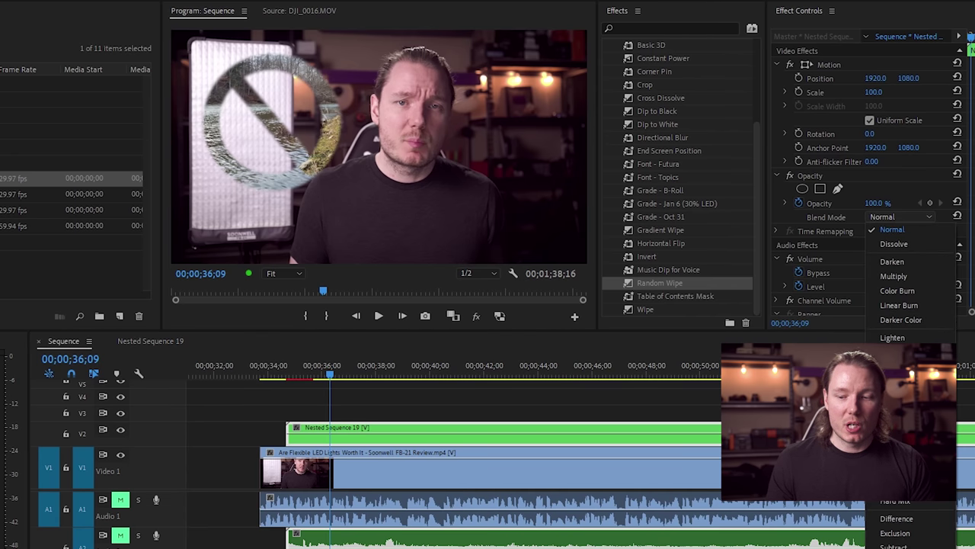
click(887, 459)
drag(277, 381, 296, 381)
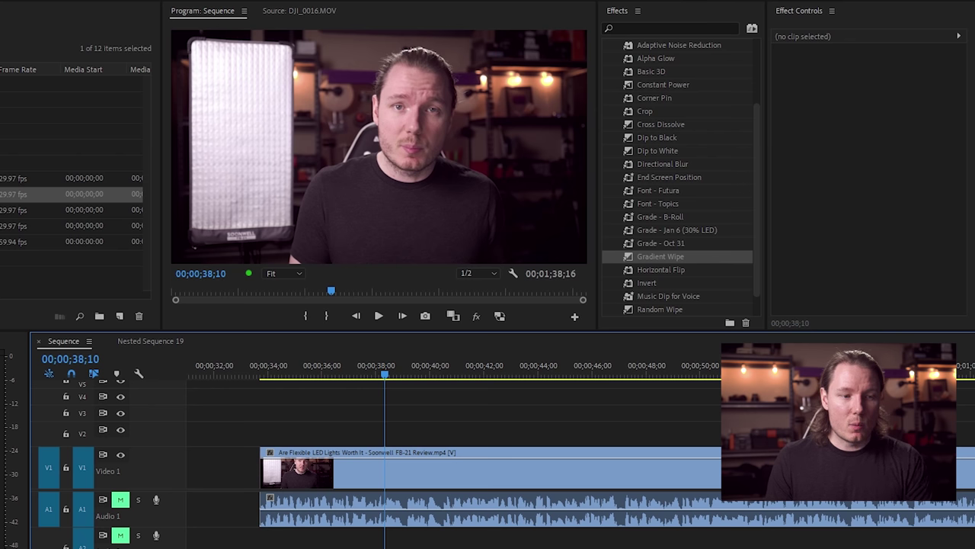
Place DJI_0016.MOV on V2 above the talking-head clip and enlarge it to a scale of about 217.8 in the frame.
drag(15, 241, 317, 435)
click(397, 433)
click(827, 64)
drag(585, 145, 536, 154)
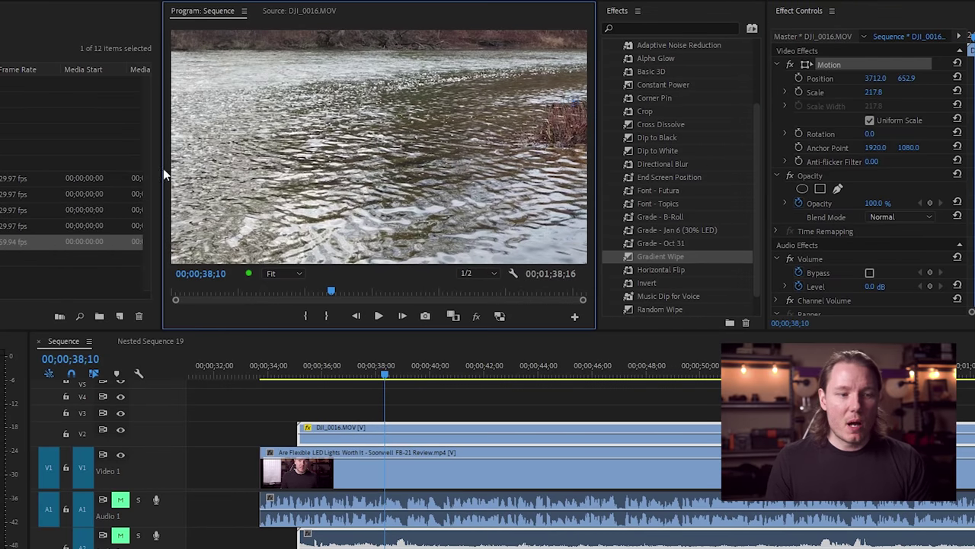
Import fence.png into the project and place it on V3 above the DJI_0016.MOV clip.
key(shift+8)
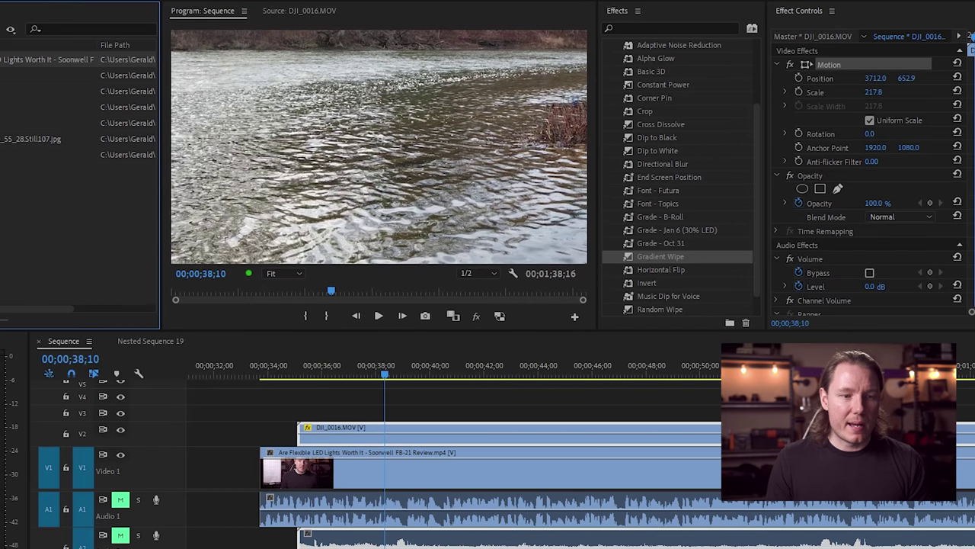
right_click(3, 123)
click(3, 152)
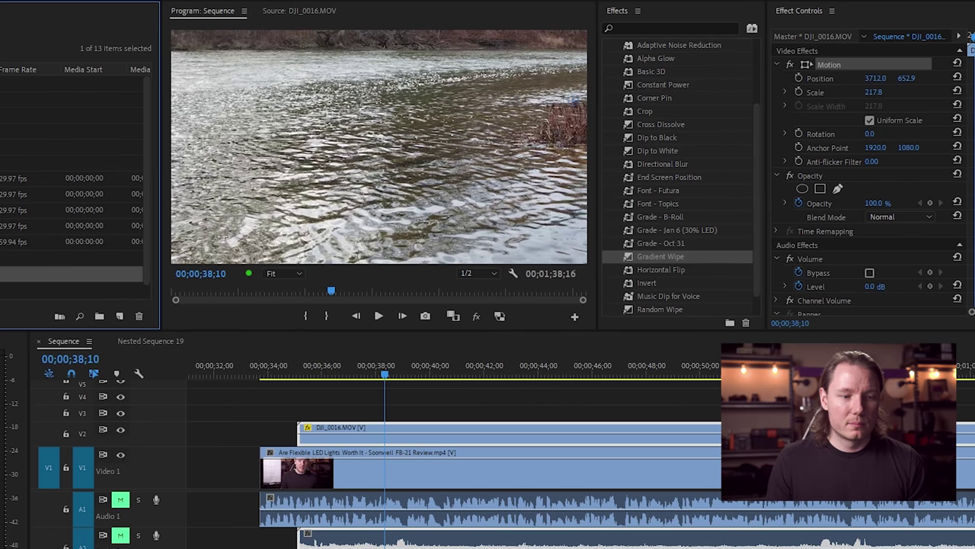
drag(26, 299, 366, 415)
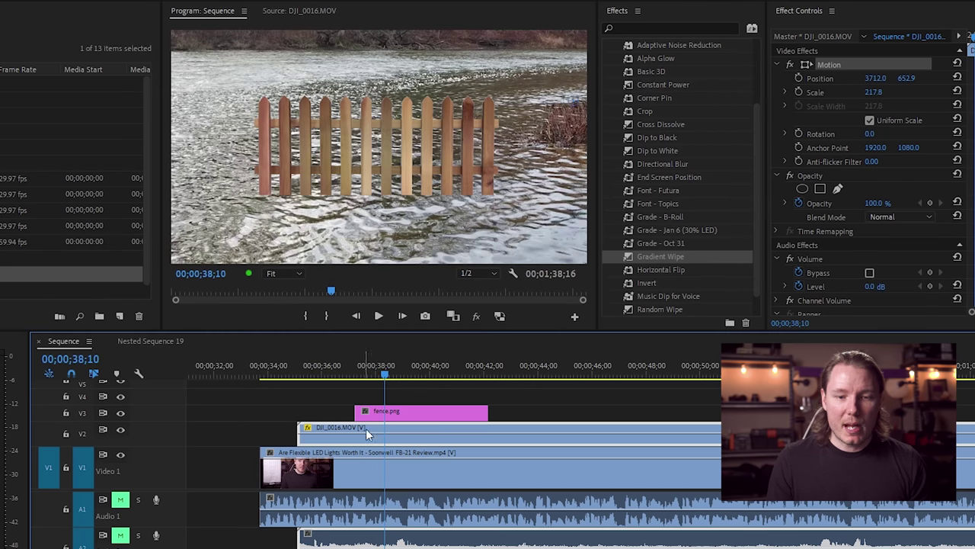
Hide tracks V2 and V1, inspect the fence image's transparency at 75% preview zoom, restore the Fit view, and show both tracks again.
click(120, 431)
click(121, 453)
click(276, 273)
click(283, 339)
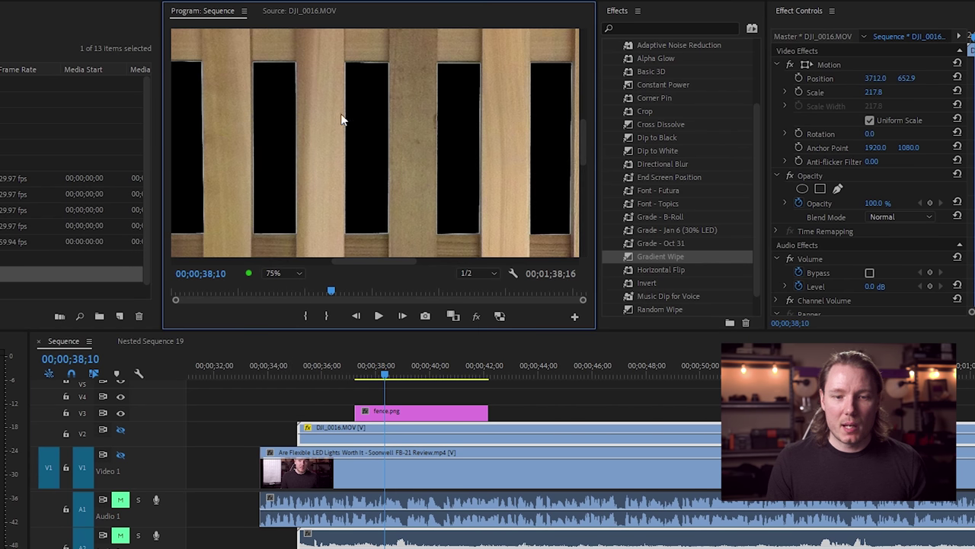
click(286, 272)
click(289, 288)
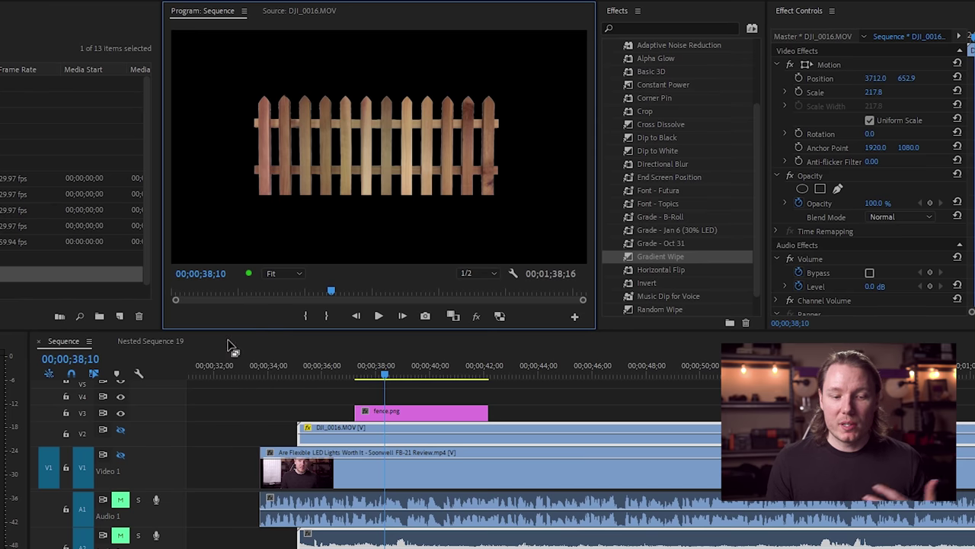
click(123, 431)
click(121, 453)
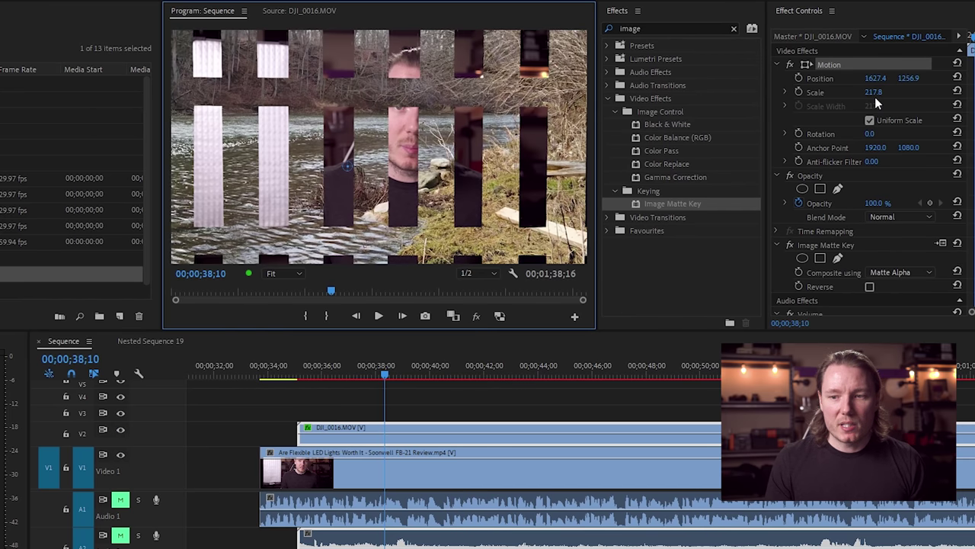
Set the fence-masked DJI_0016.MOV clip's scale to 100, enlarge it to about 118.4, and move it to the lower part of the frame.
text(100)
key(Return)
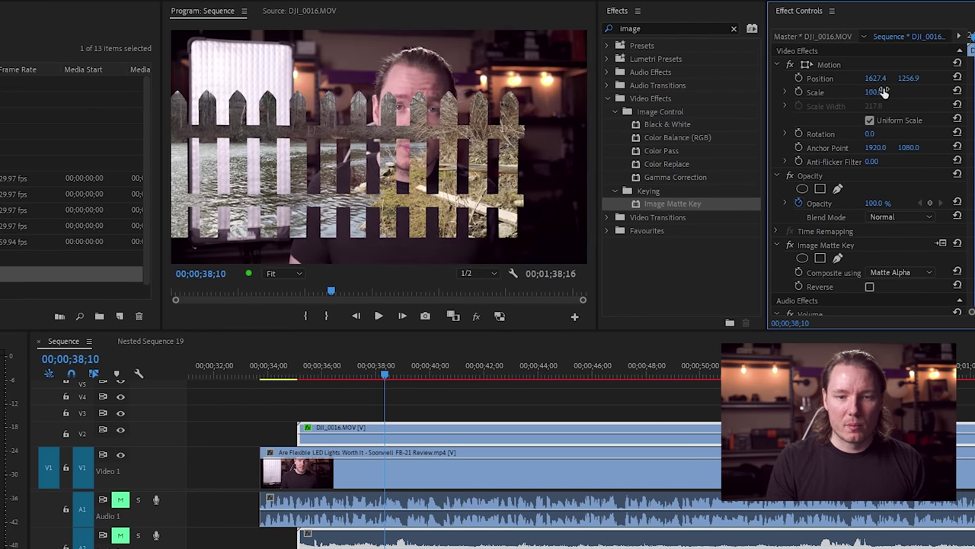
click(255, 128)
click(831, 66)
drag(339, 174, 359, 197)
drag(574, 190, 613, 190)
drag(406, 195, 426, 253)
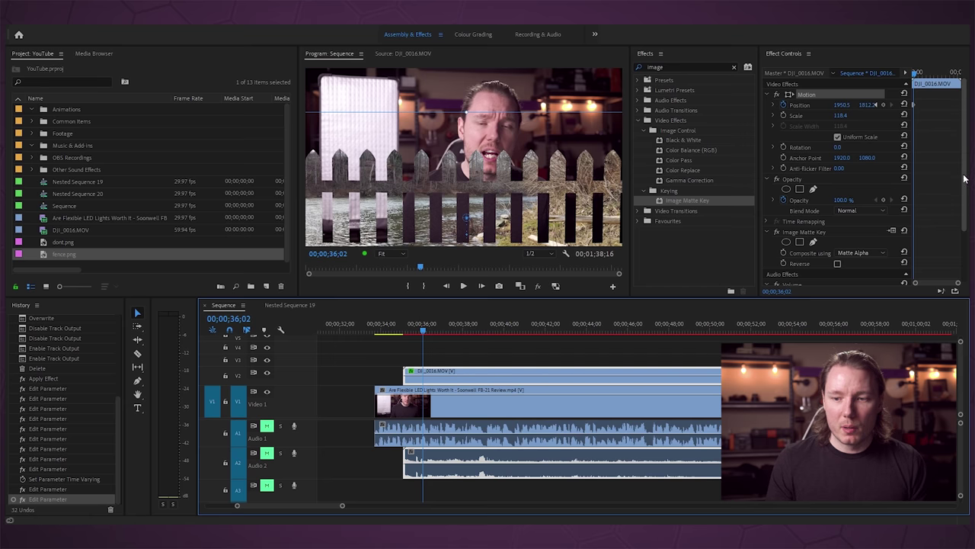
Change the opacity blend mode of the fence-shaped DJI_0016.MOV clip and play back its opening.
drag(964, 179, 958, 224)
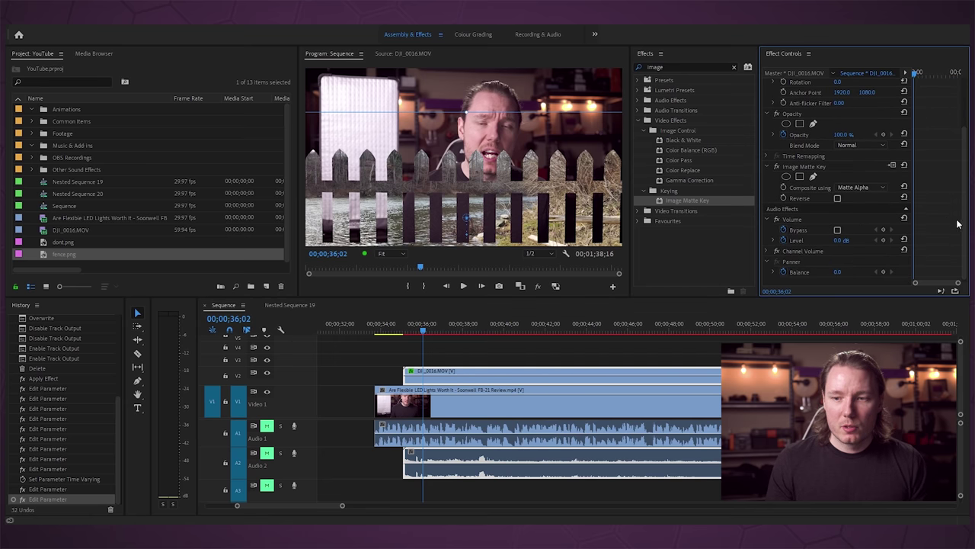
click(860, 145)
click(856, 259)
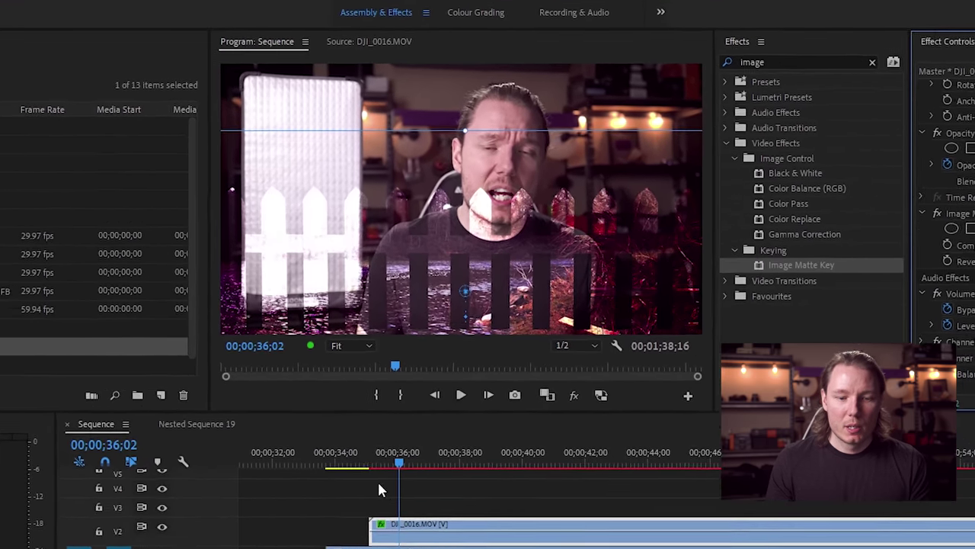
click(398, 329)
key(space)
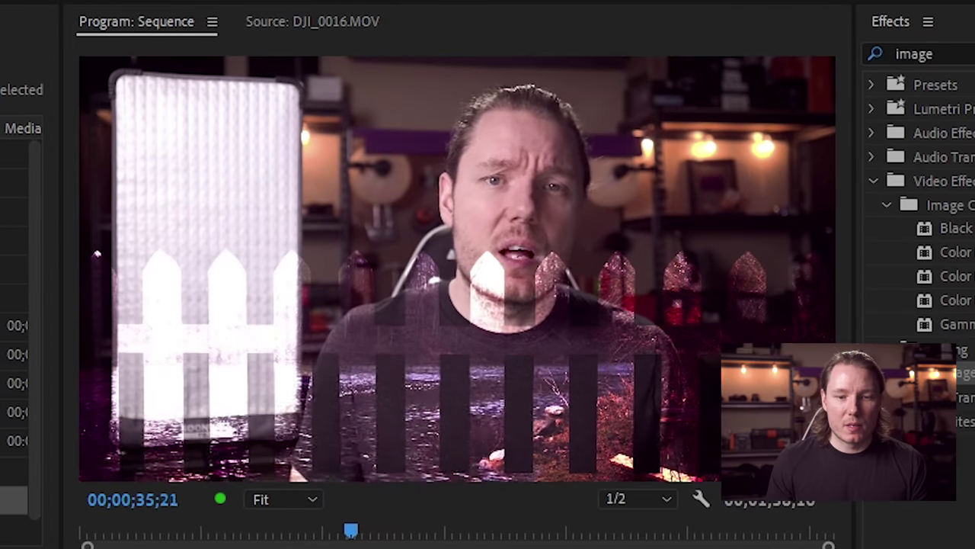